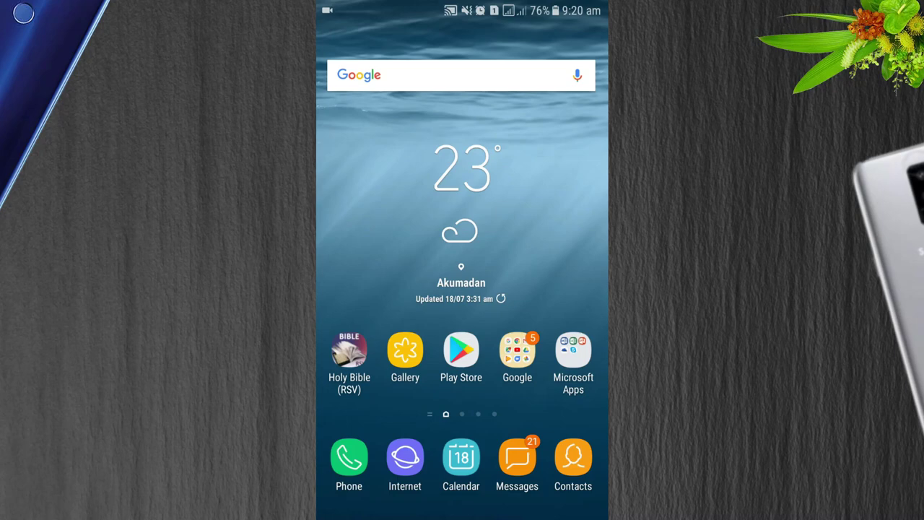
# Step: Open the app drawer and go to its last page, where Legend appears
pyautogui.moveTo(462, 433); pyautogui.dragTo(462, 216)
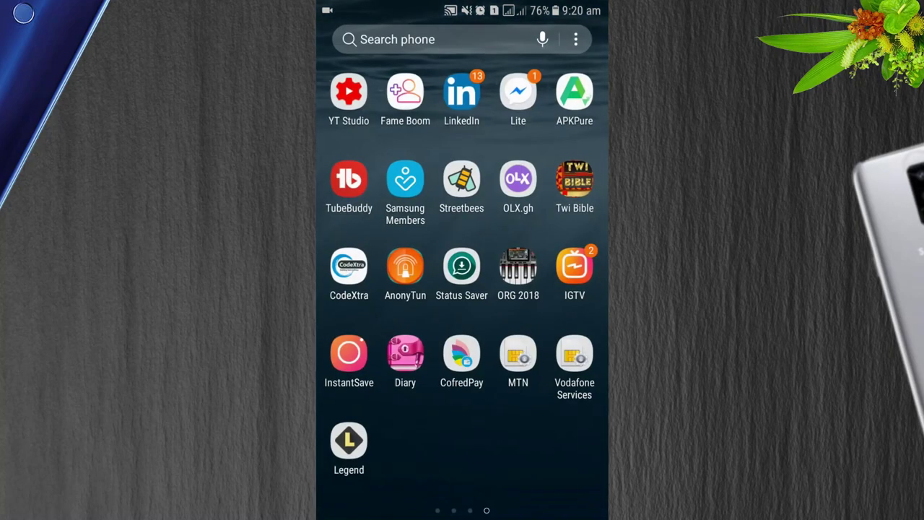
# Step: Launch Legend, delete the sample quote and enter INNOCENT in capital letters
pyautogui.click(349, 440)
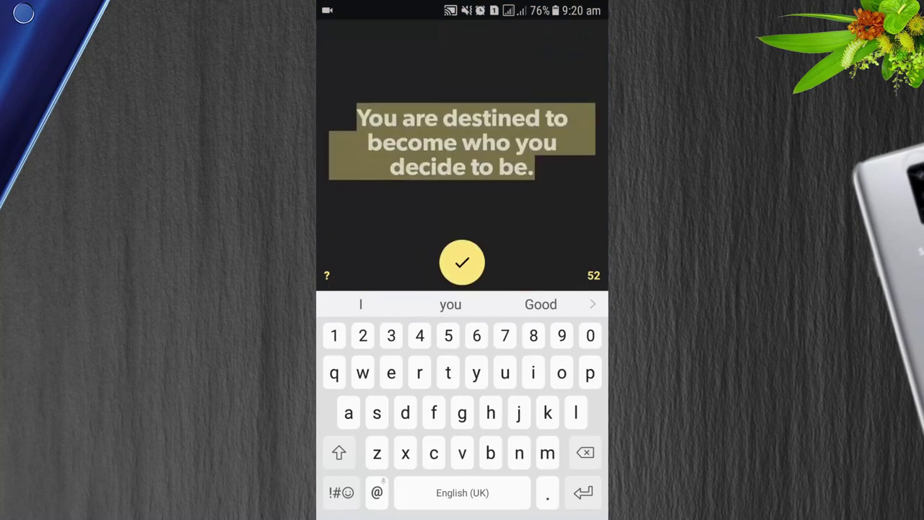
pyautogui.press('BackSpace')
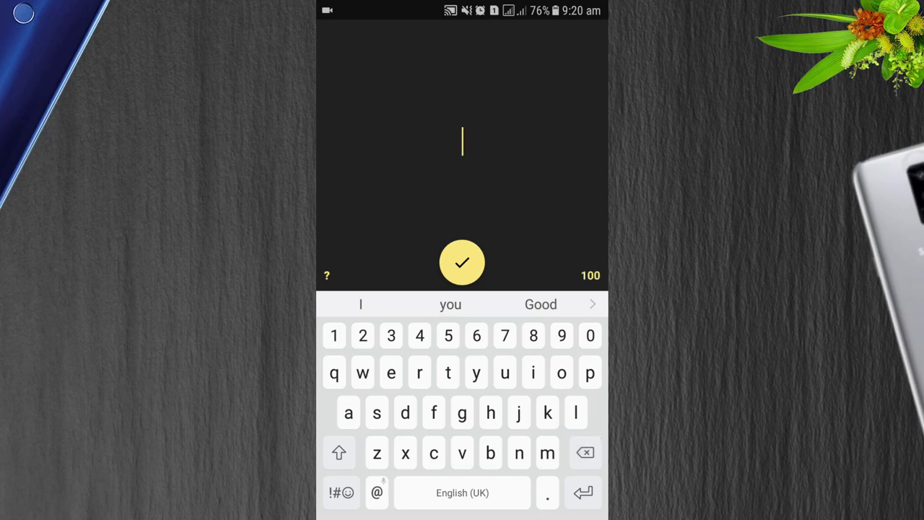
pyautogui.press('shift')
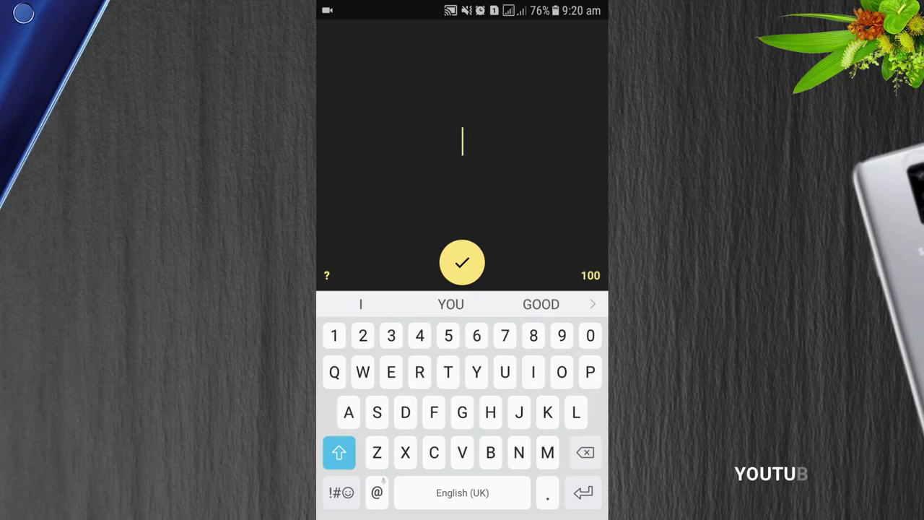
pyautogui.write('INNO')
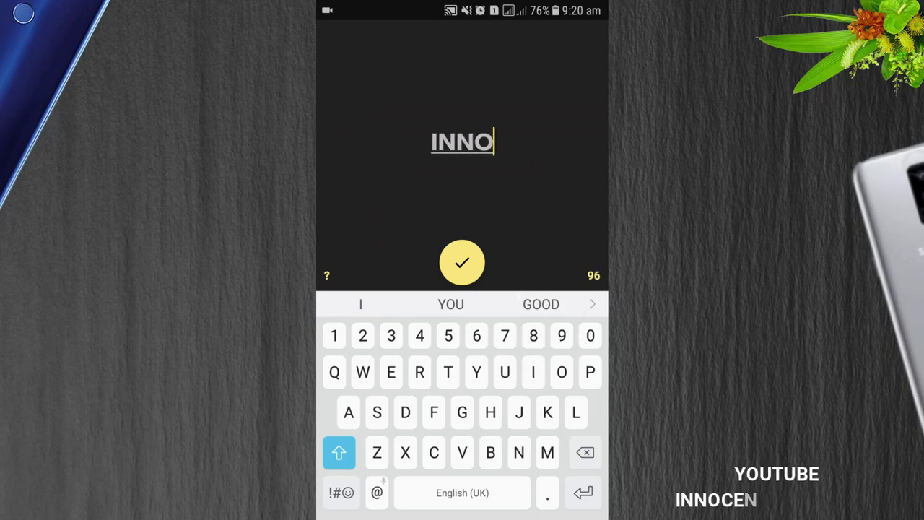
pyautogui.write('CENT')
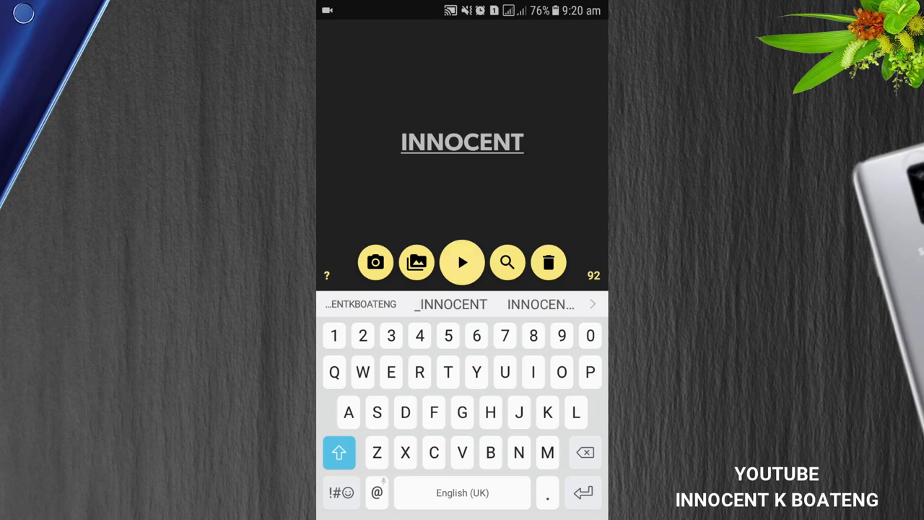
# Step: Preview INNOCENT in the LINES, DISPLAY and DARING styles, with a white colour scheme
pyautogui.click(461, 260)
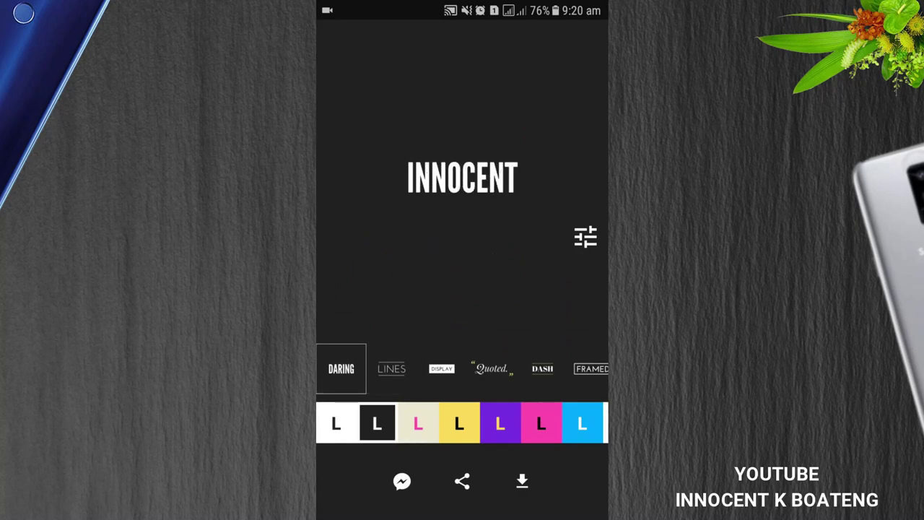
pyautogui.click(391, 368)
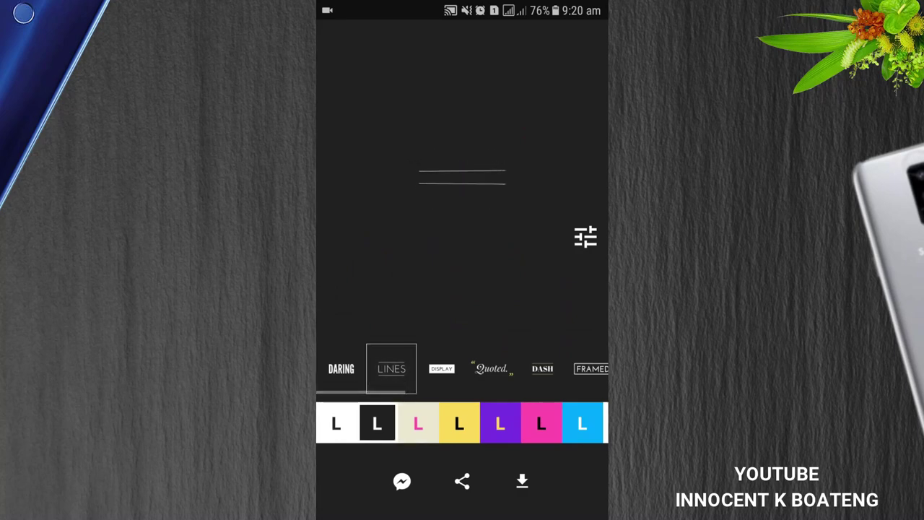
pyautogui.click(442, 368)
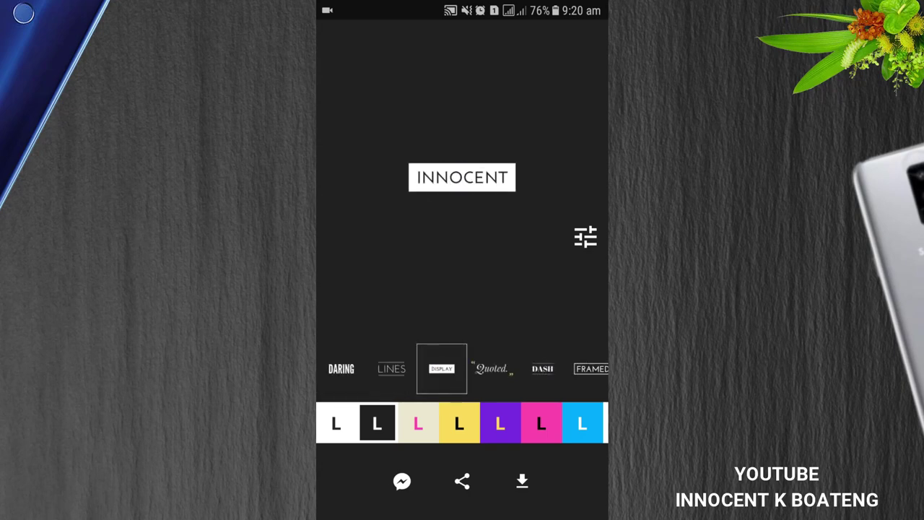
pyautogui.click(336, 423)
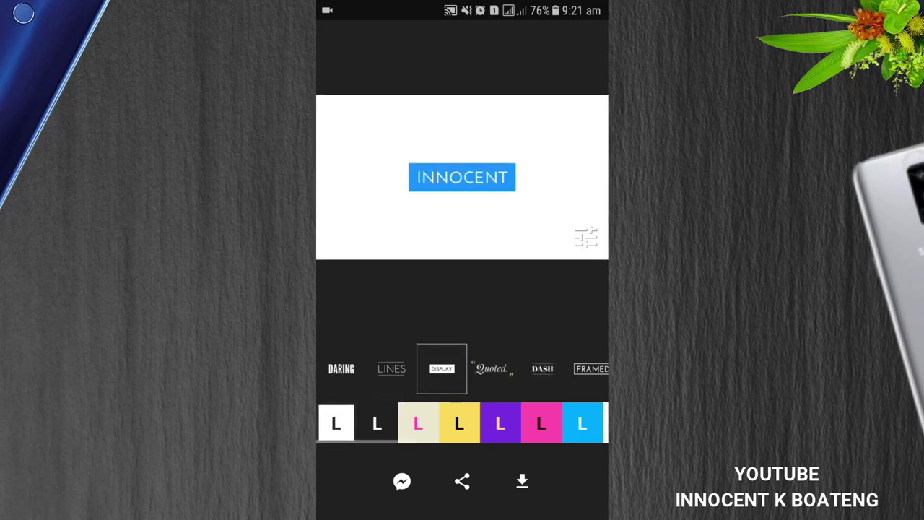
pyautogui.click(341, 369)
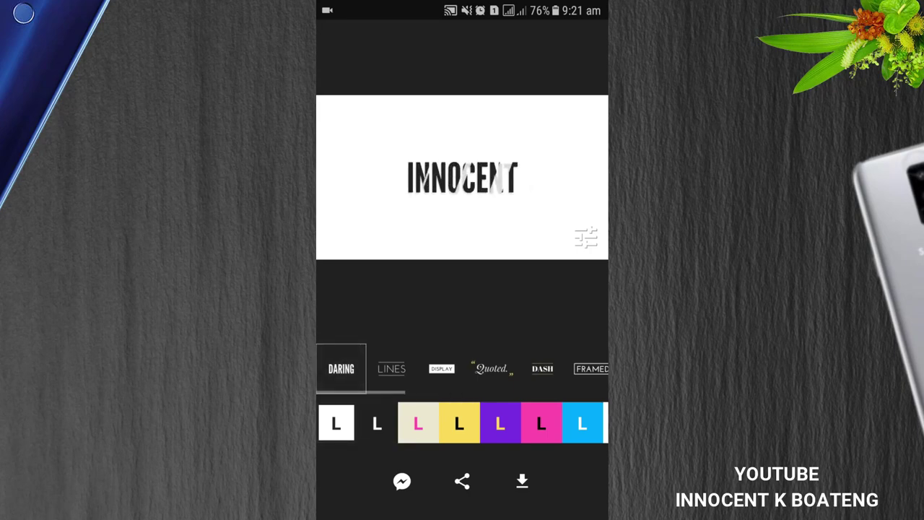
# Step: Try the DASH, FRAMED and JOY styles, then choose TRAILER with the purple colour scheme
pyautogui.moveTo(506, 368); pyautogui.dragTo(431, 368)
pyautogui.click(468, 368)
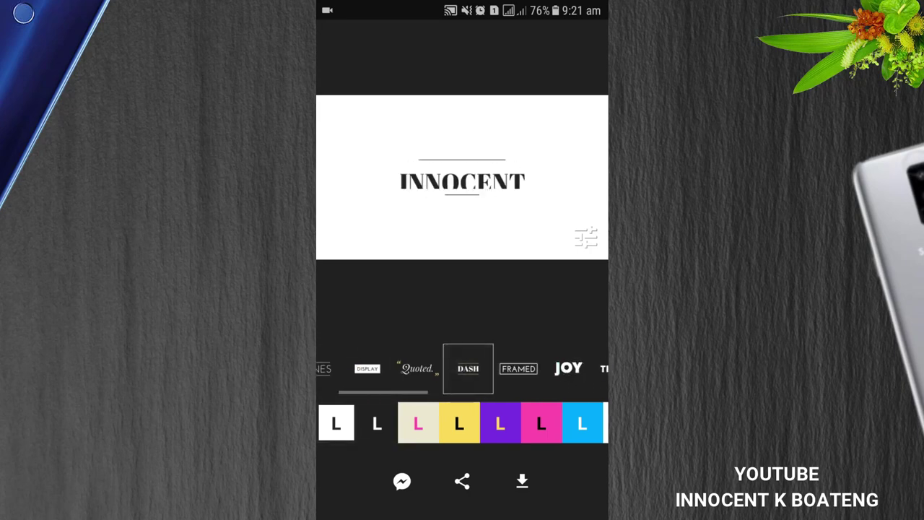
pyautogui.click(518, 368)
pyautogui.moveTo(505, 368); pyautogui.dragTo(419, 368)
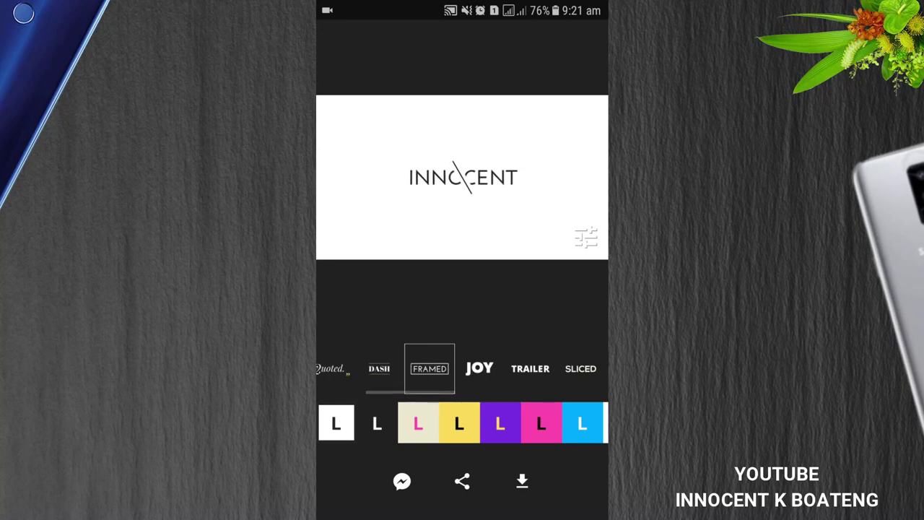
pyautogui.click(479, 369)
pyautogui.moveTo(505, 368); pyautogui.dragTo(433, 369)
pyautogui.click(452, 368)
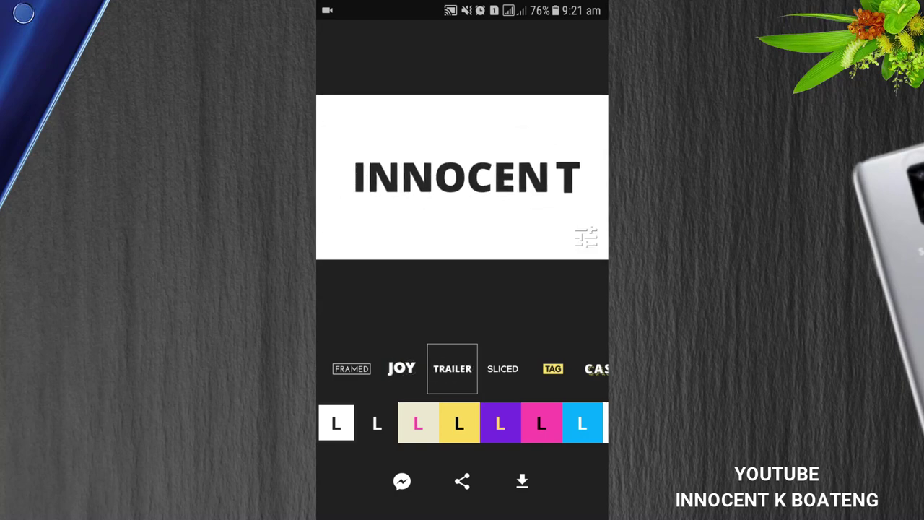
pyautogui.moveTo(506, 368); pyautogui.dragTo(450, 368)
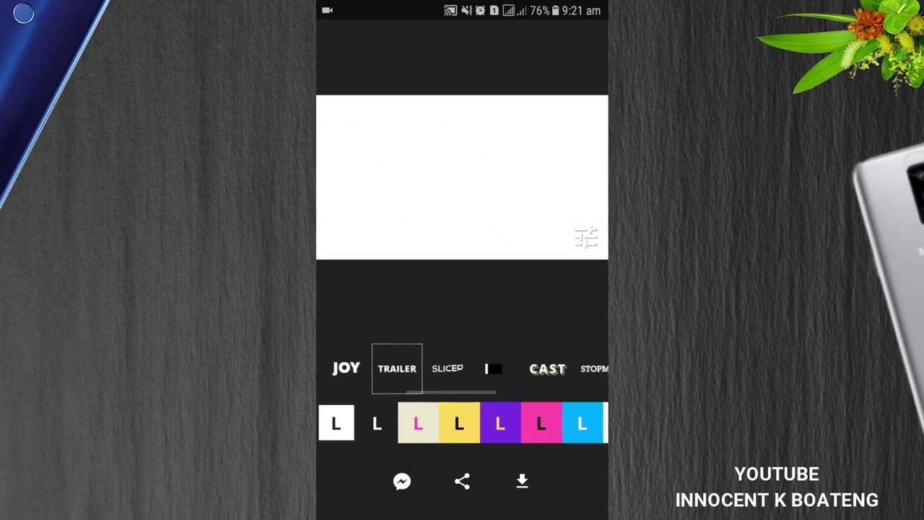
pyautogui.click(499, 423)
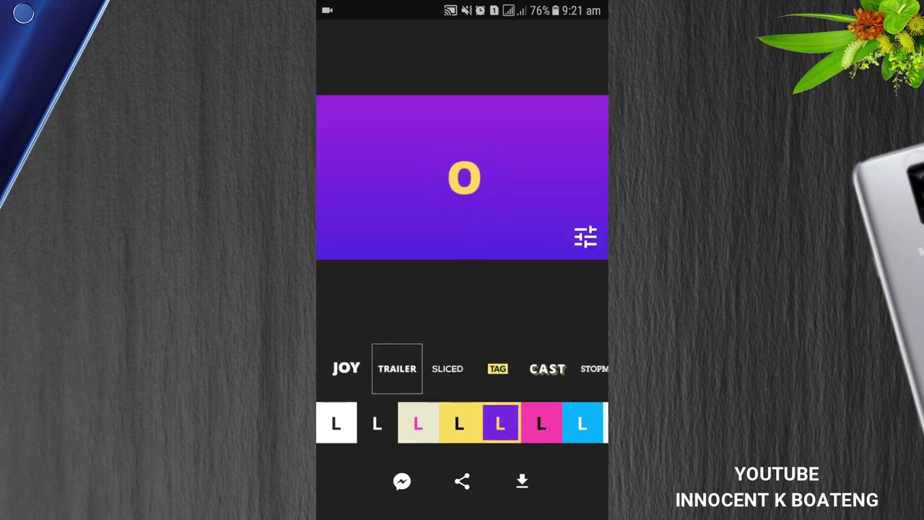
# Step: Preview INNOCENT in the MASK style with a blue scheme, then return to the text editor
pyautogui.moveTo(520, 422); pyautogui.dragTo(430, 423)
pyautogui.click(492, 422)
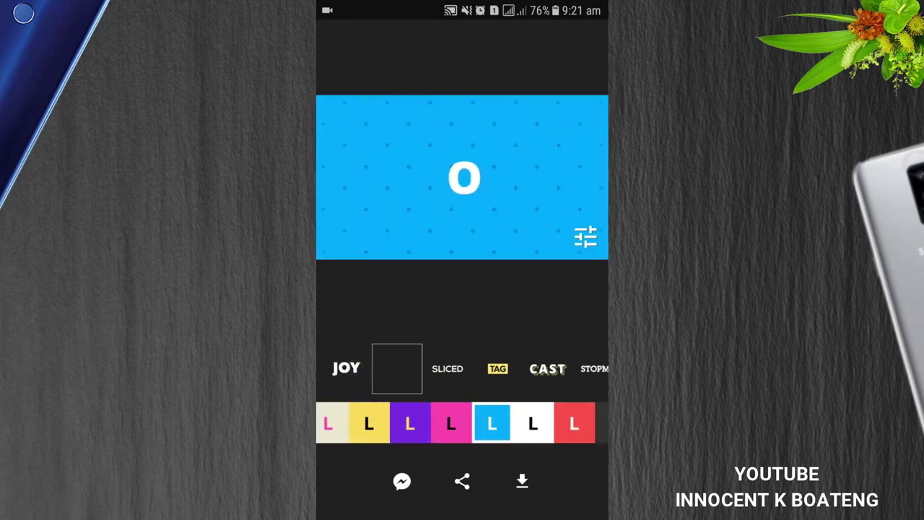
pyautogui.moveTo(548, 368); pyautogui.dragTo(371, 368)
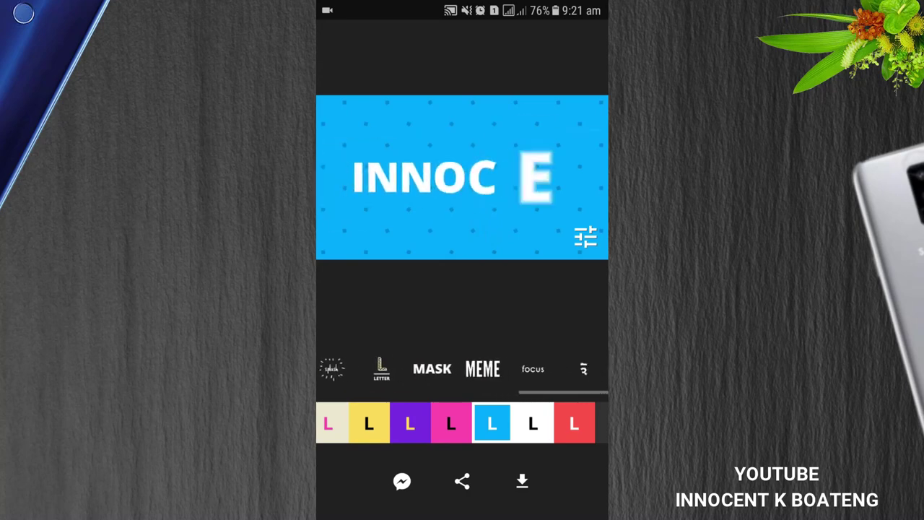
pyautogui.click(436, 369)
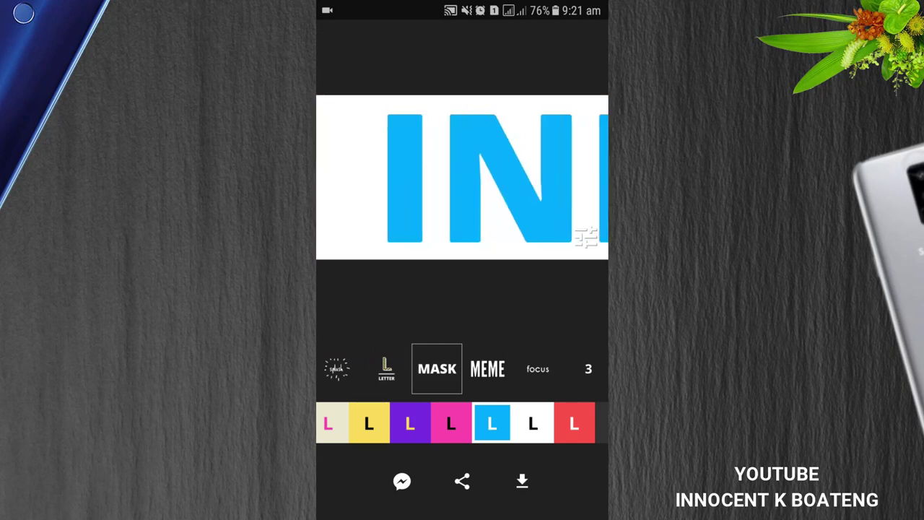
pyautogui.press('Escape')
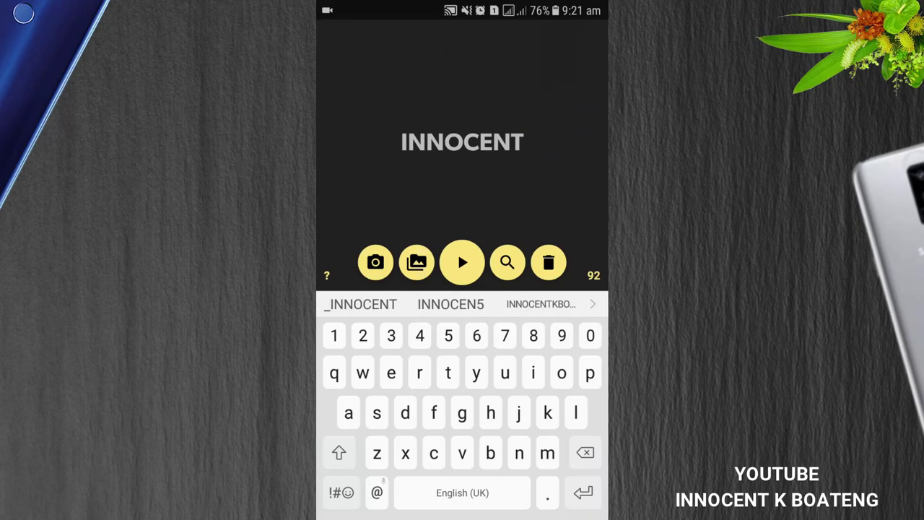
# Step: Pick the woman's illustrated portrait from Gallery's SD card album as the background image
pyautogui.click(417, 262)
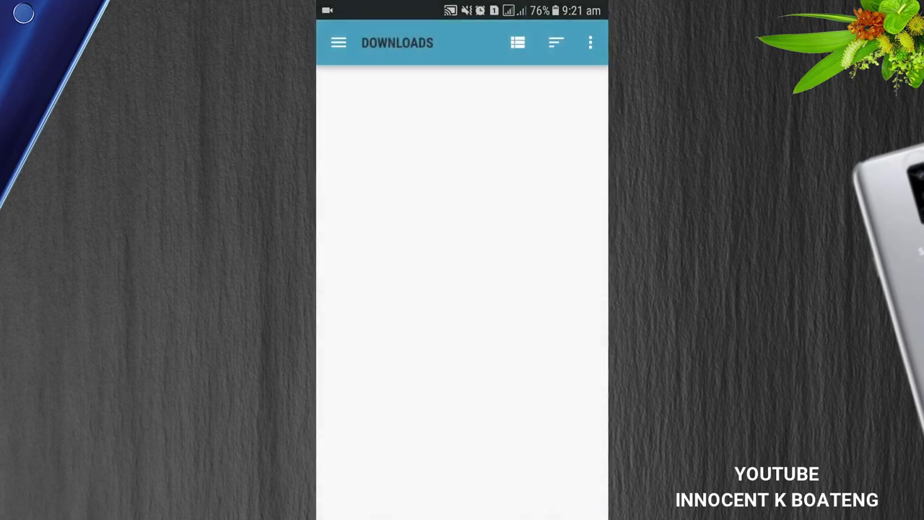
pyautogui.click(382, 440)
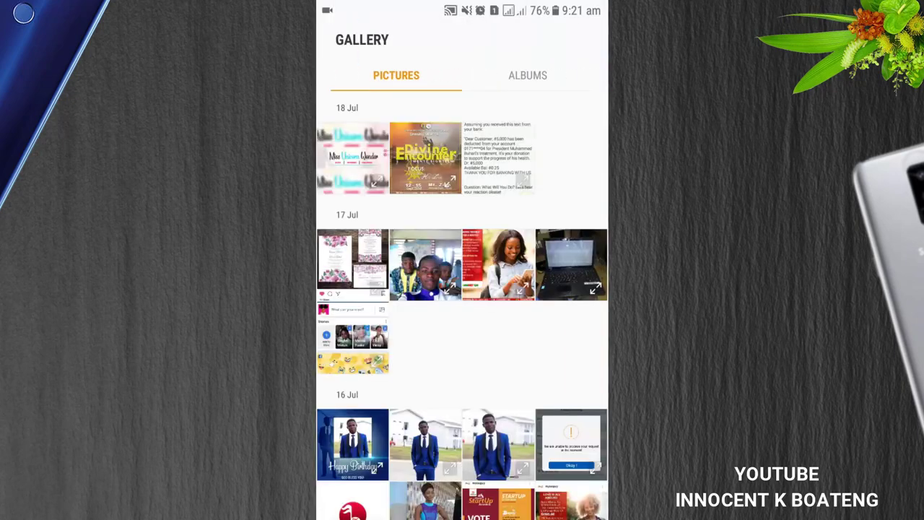
pyautogui.click(528, 75)
pyautogui.scroll(-1, 462, 303)
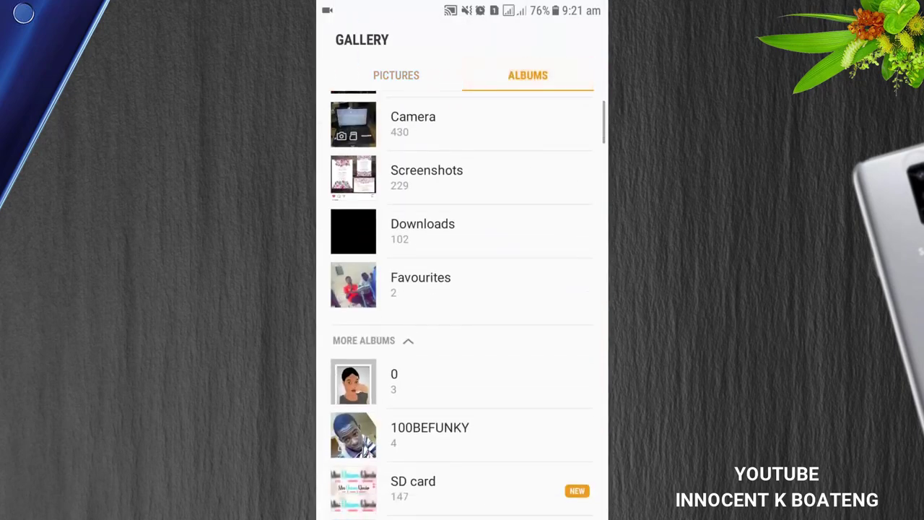
pyautogui.scroll(1, 462, 304)
pyautogui.scroll(-5, 462, 303)
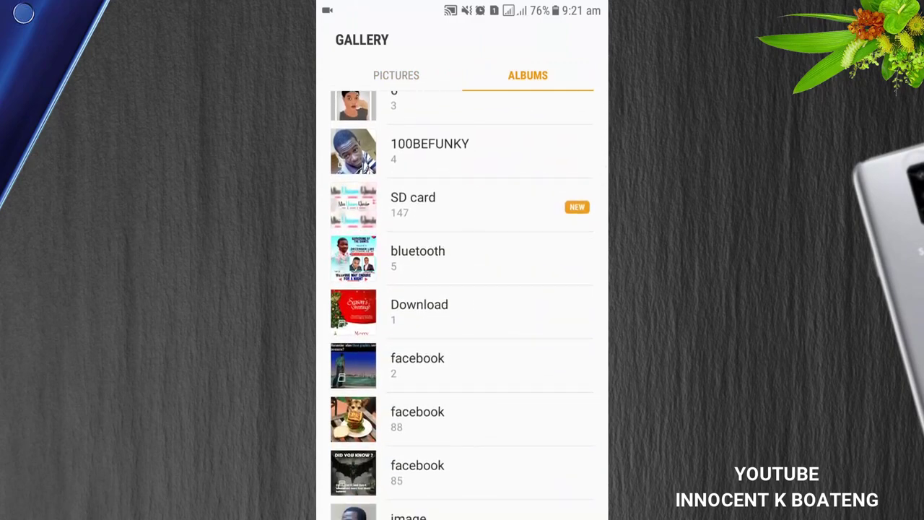
pyautogui.click(433, 205)
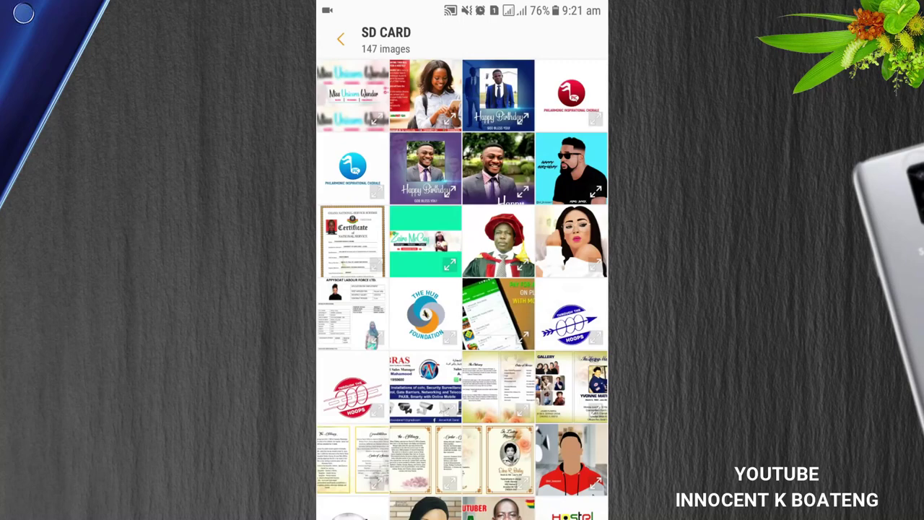
pyautogui.click(571, 241)
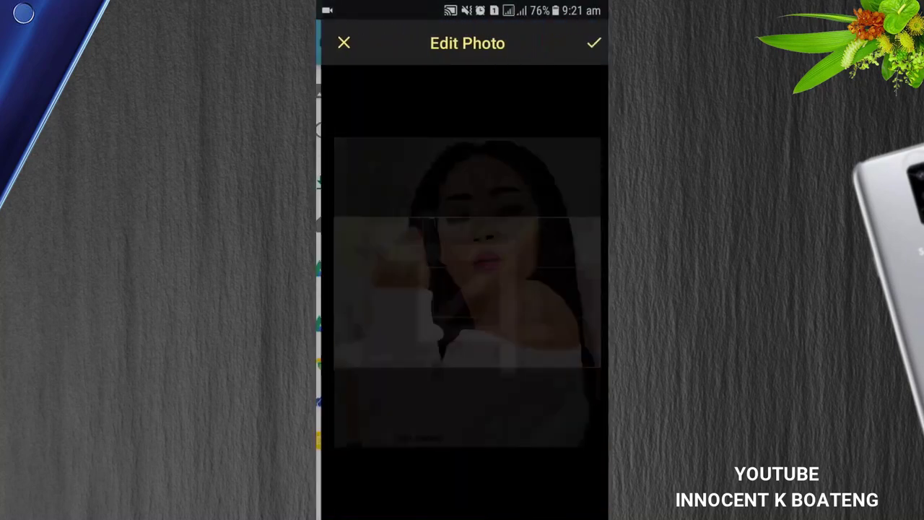
# Step: Reposition the portrait within the crop frame and confirm the crop
pyautogui.moveTo(462, 289); pyautogui.dragTo(461, 339)
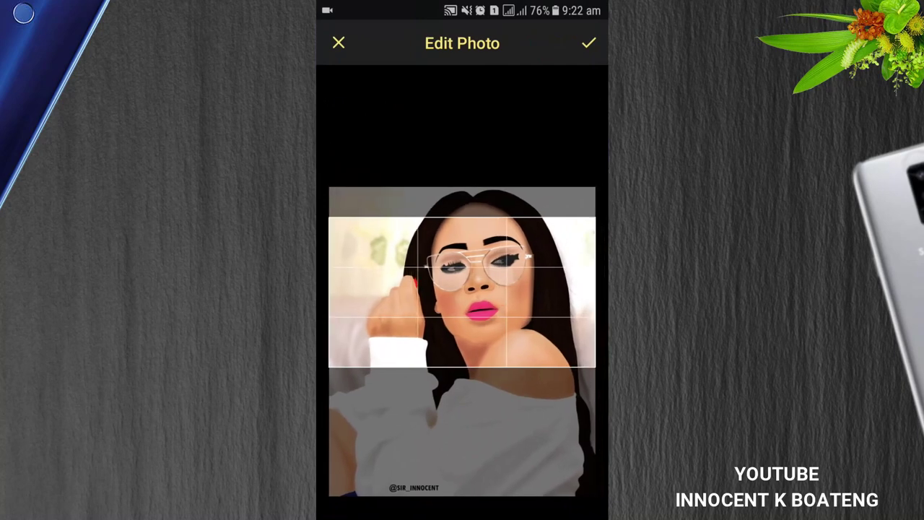
pyautogui.moveTo(462, 304); pyautogui.dragTo(462, 254)
pyautogui.click(588, 43)
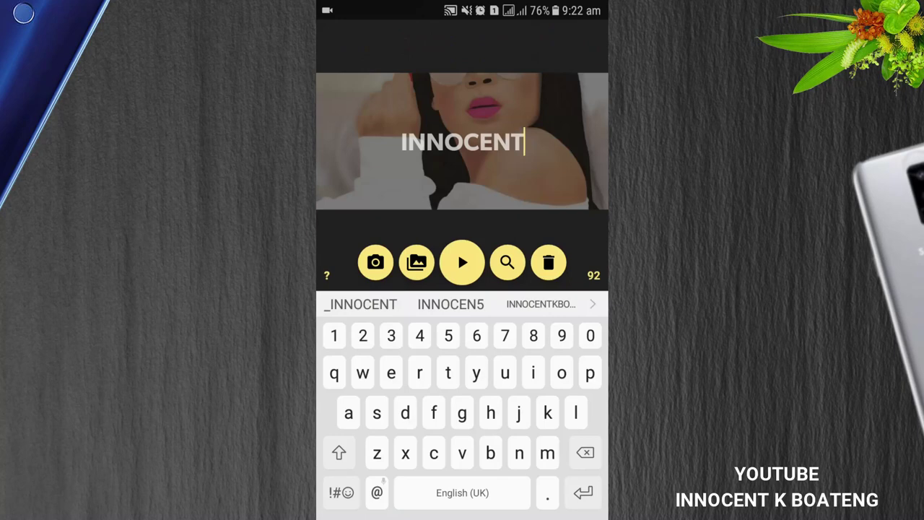
# Step: Confirm landscape 1080p output and apply the MASK style to INNOCENT over the portrait
pyautogui.click(462, 262)
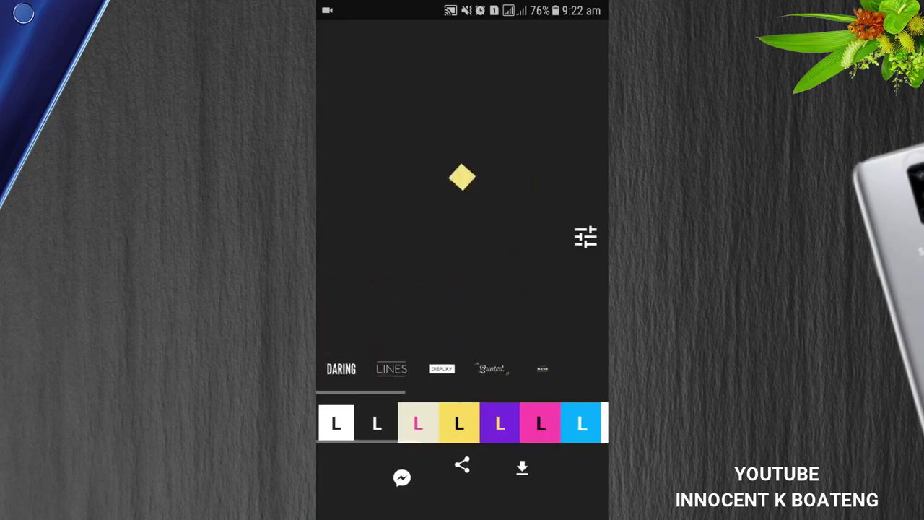
pyautogui.click(590, 234)
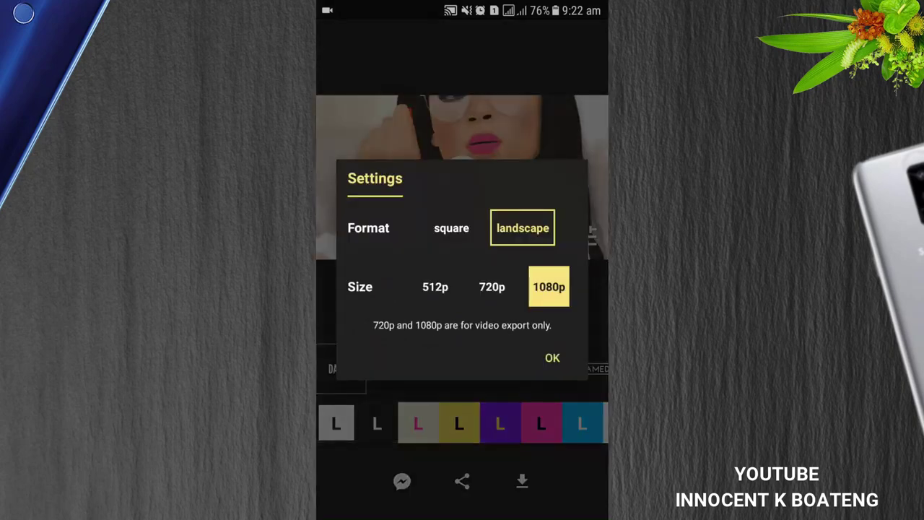
pyautogui.click(552, 358)
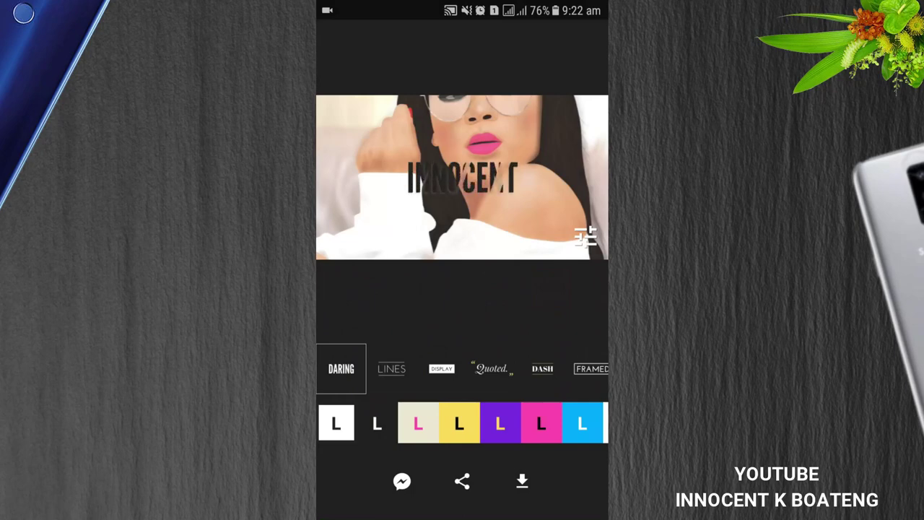
pyautogui.moveTo(548, 369); pyautogui.dragTo(390, 369)
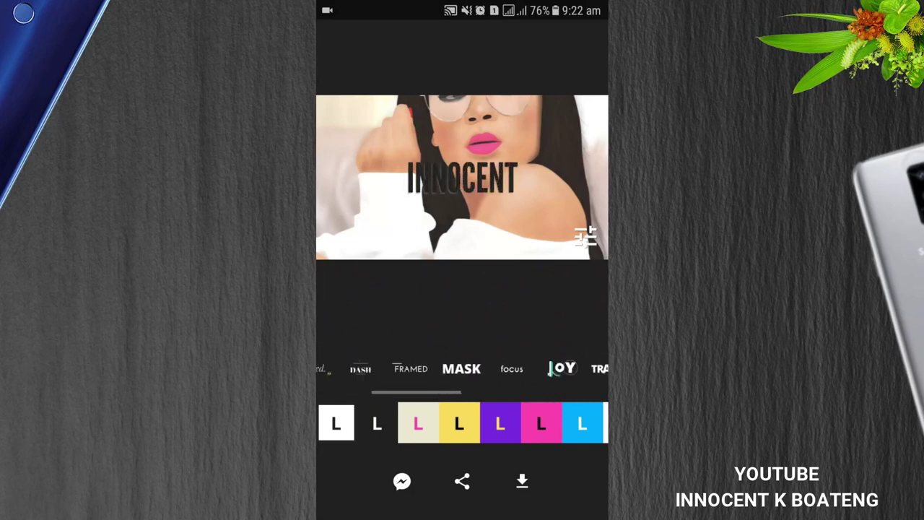
pyautogui.click(458, 369)
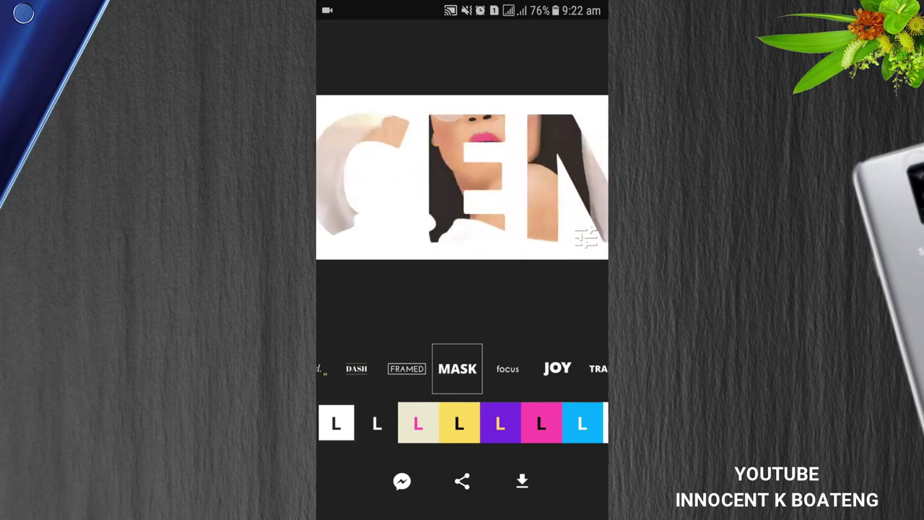
# Step: Switch the MASK animation to the orange colour scheme and bring up the GIF/video save choices
pyautogui.moveTo(548, 422); pyautogui.dragTo(450, 422)
pyautogui.moveTo(549, 423); pyautogui.dragTo(433, 422)
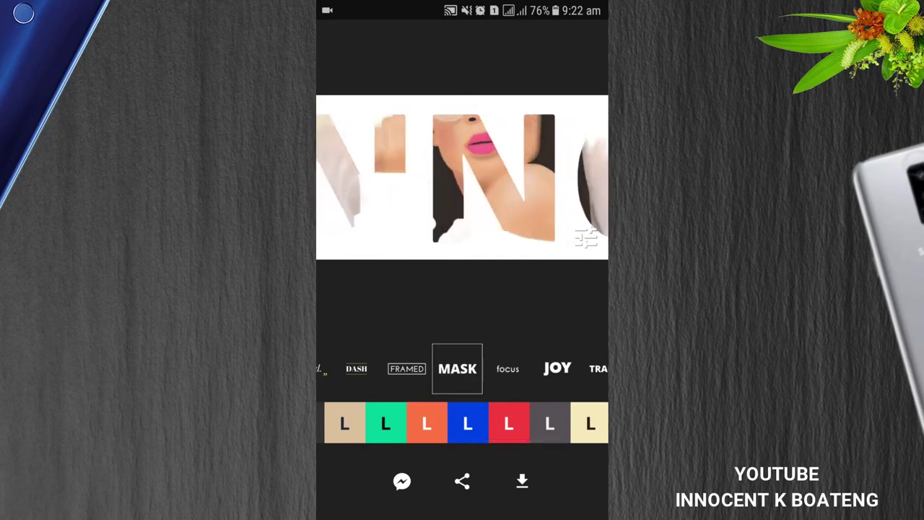
pyautogui.click(427, 423)
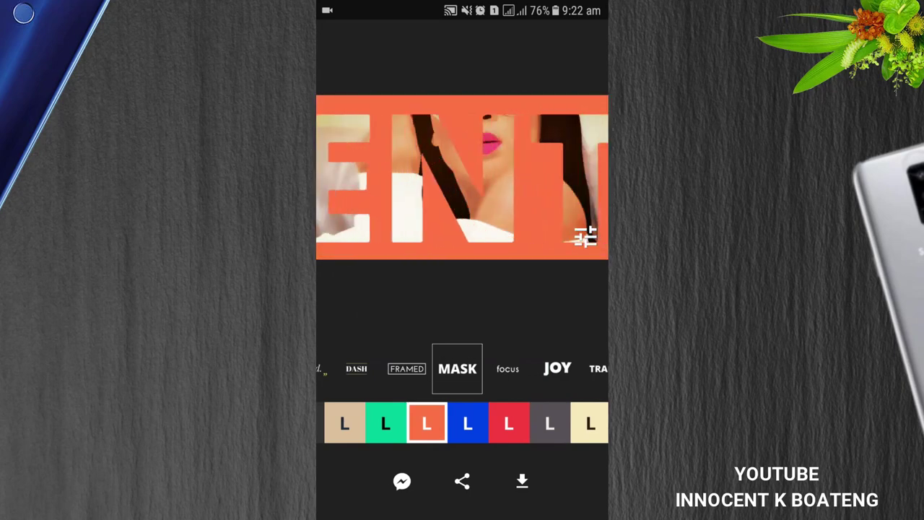
pyautogui.click(522, 481)
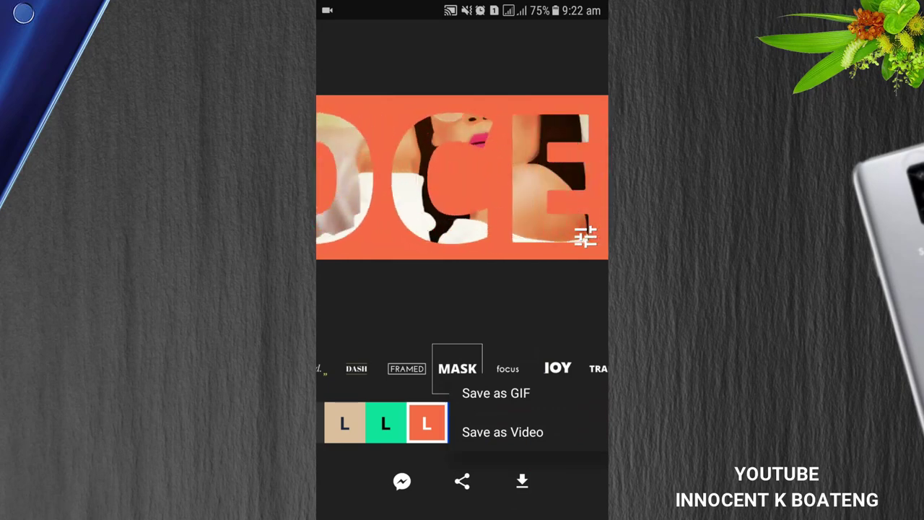
# Step: Save the orange MASK animation as a 1080p MP4 video
pyautogui.click(503, 432)
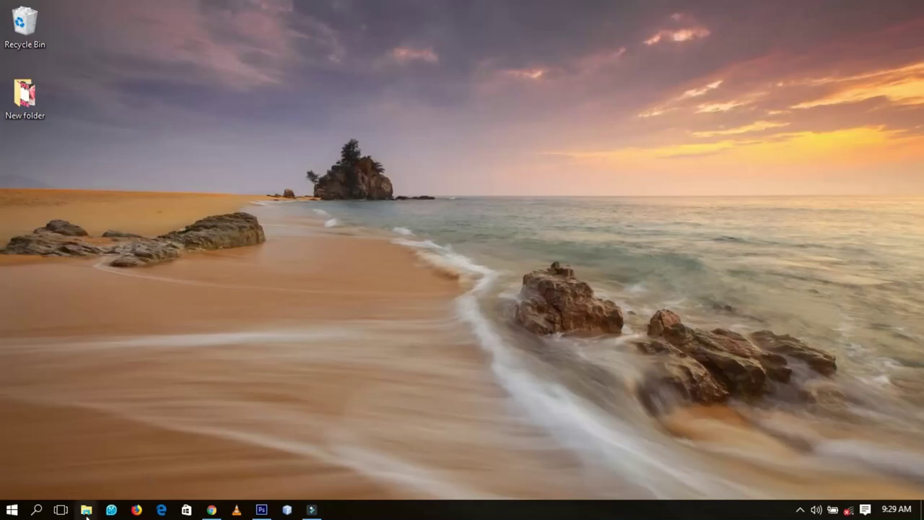
# Step: Copy LEGEND_20180718_092300 from Galaxy J7 Neo > Phone > Legend onto the Desktop
pyautogui.click(86, 510)
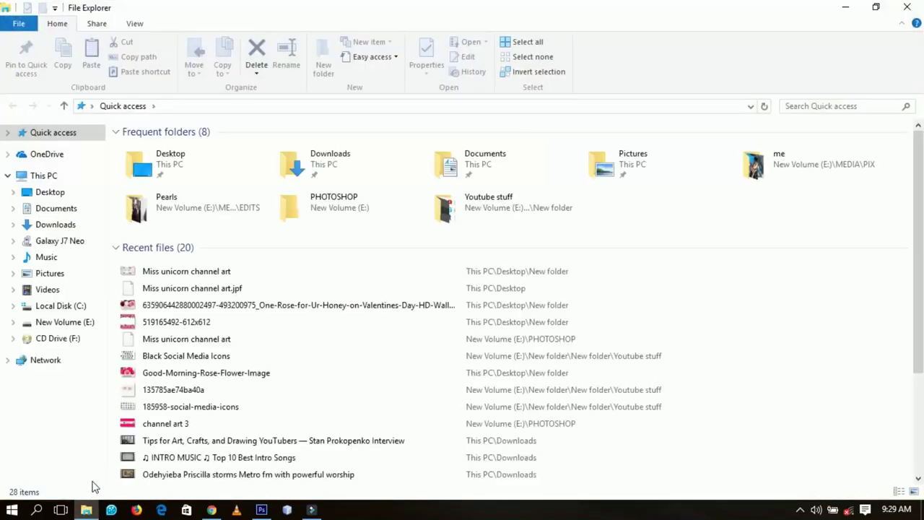
pyautogui.click(72, 245)
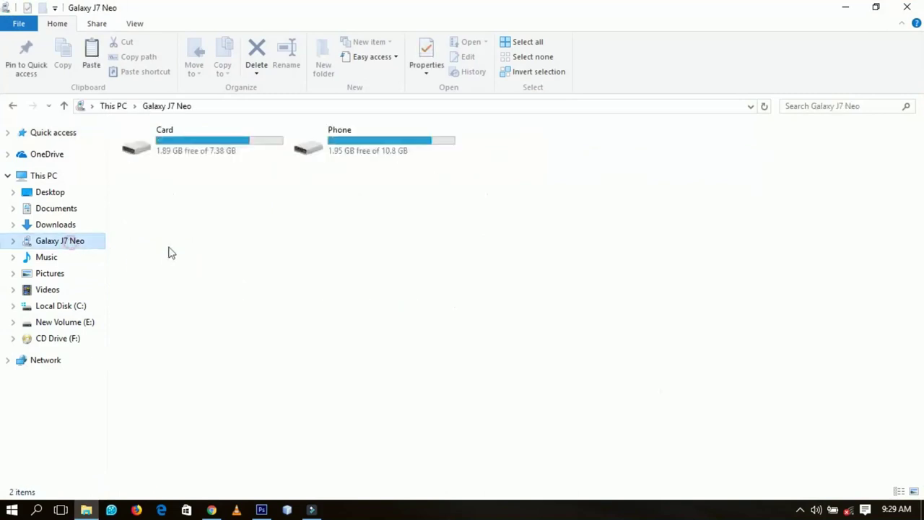
pyautogui.click(395, 148)
pyautogui.doubleClick(395, 148)
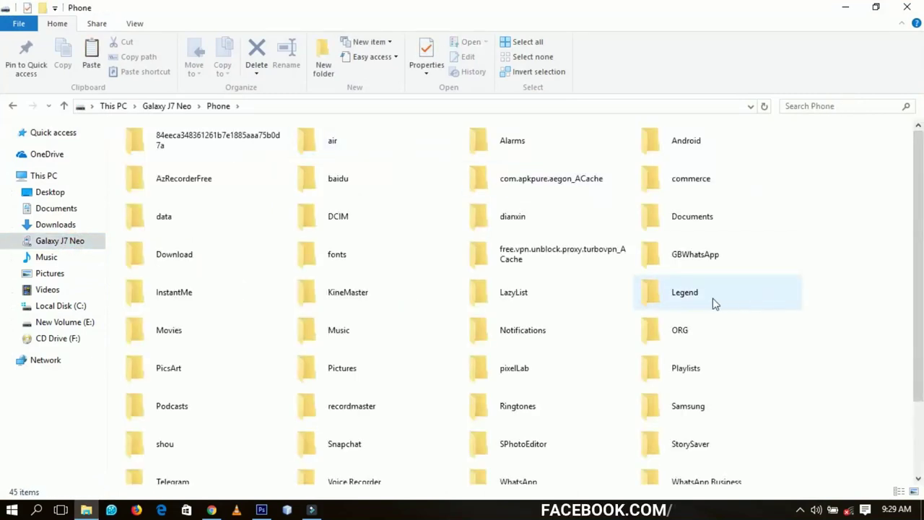
pyautogui.doubleClick(679, 294)
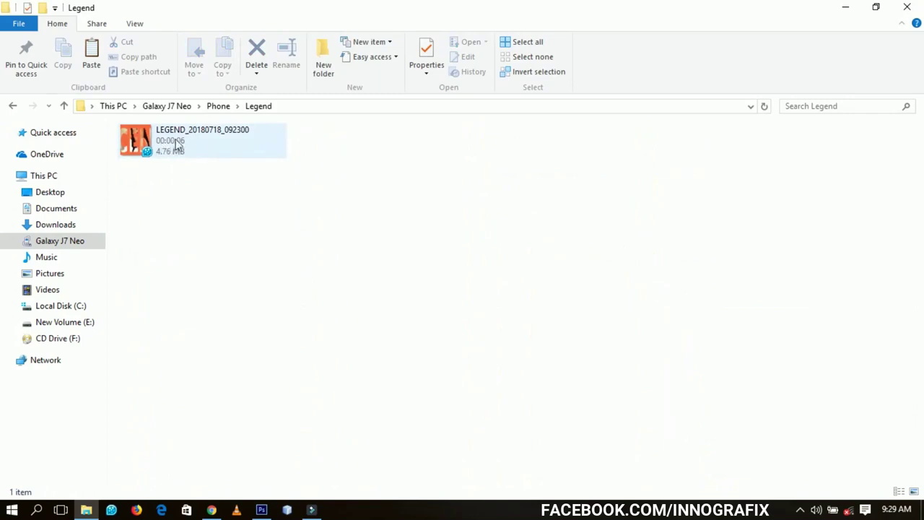
pyautogui.moveTo(169, 145); pyautogui.dragTo(72, 194)
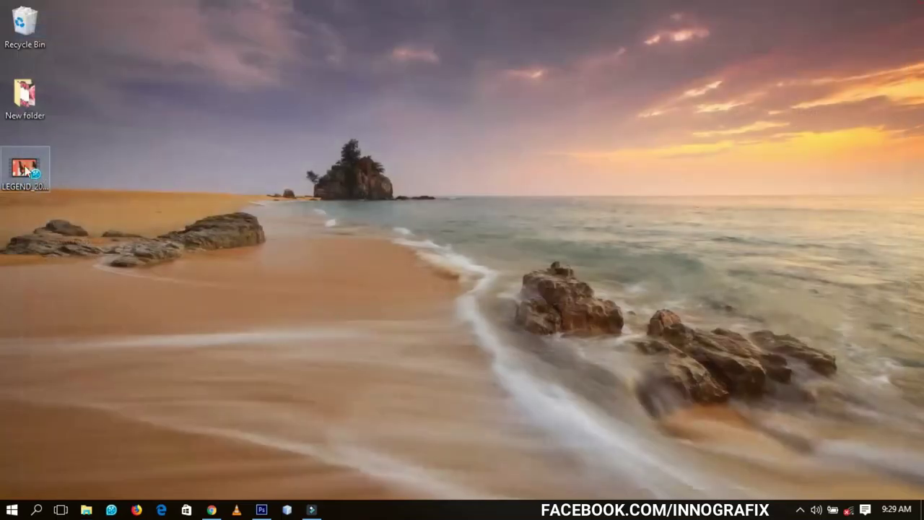
pyautogui.click(26, 170)
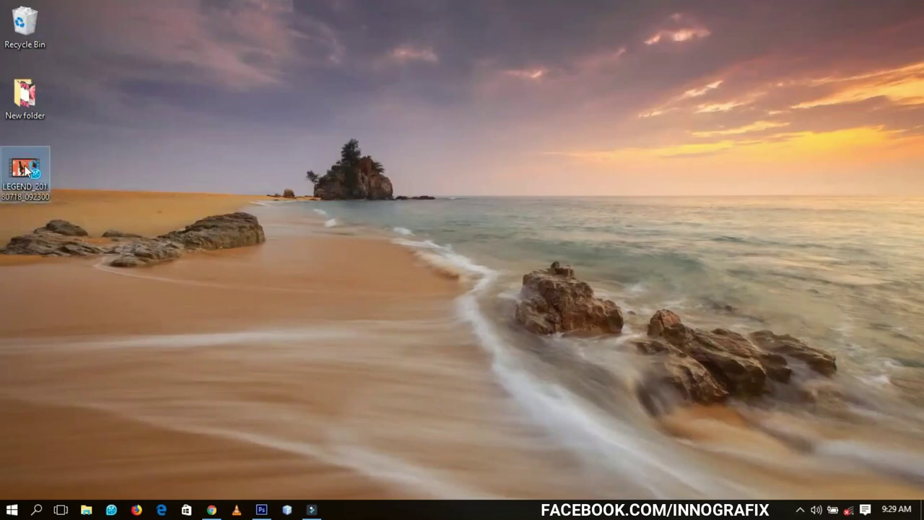
pyautogui.doubleClick(26, 170)
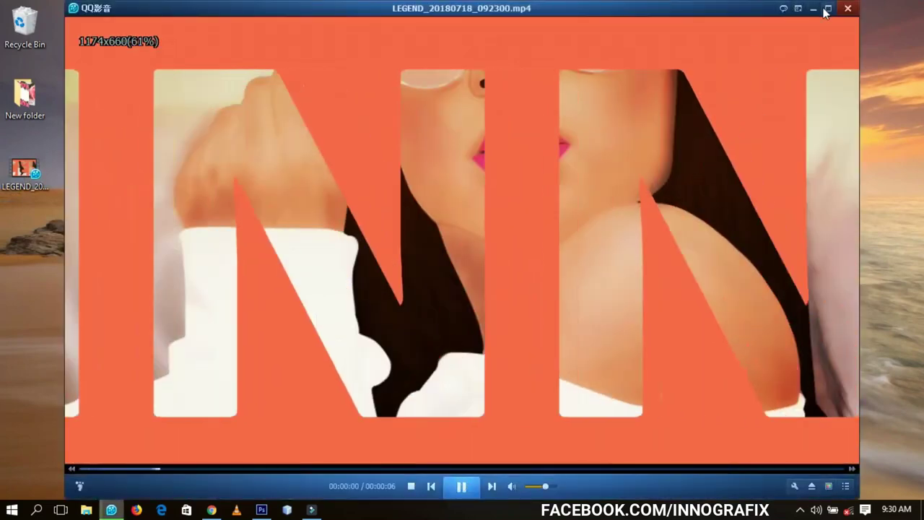
pyautogui.click(825, 12)
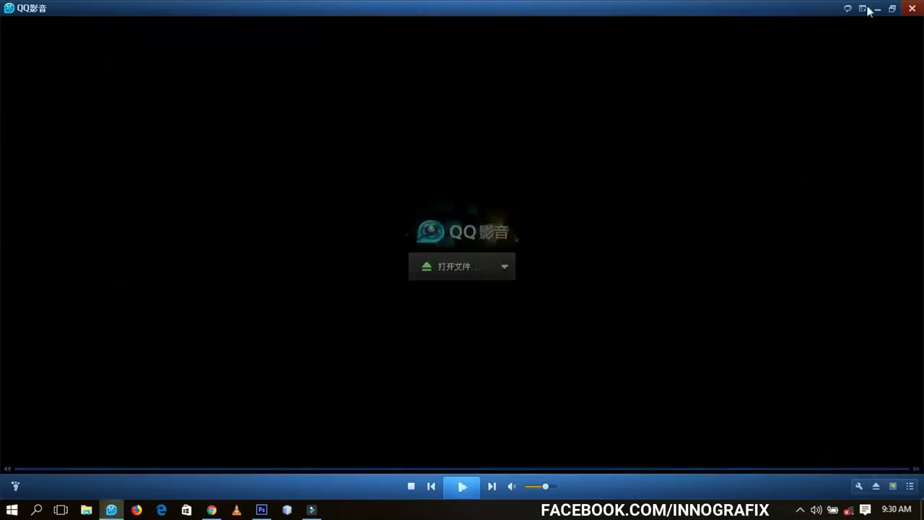
pyautogui.click(912, 7)
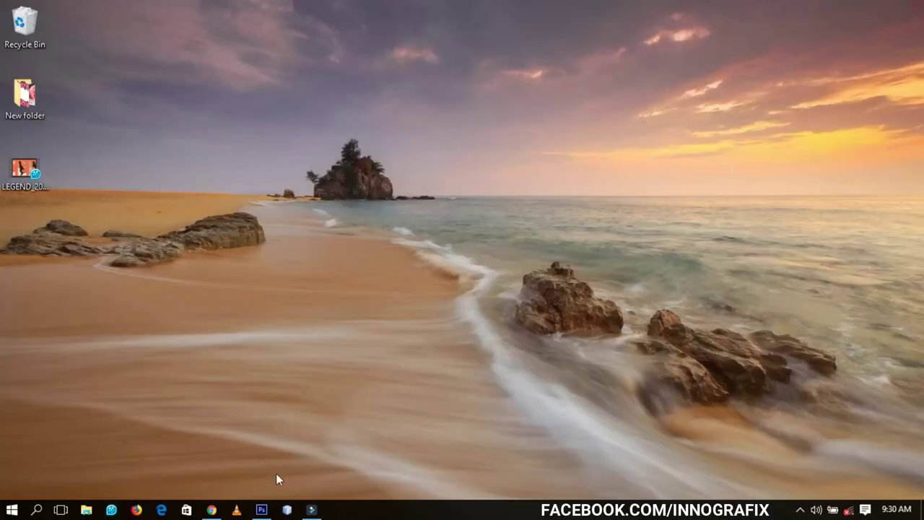
# Step: Import the LEGEND_20180718_092300 clip from the desktop into Filmora's My Album via the taskbar button
pyautogui.click(311, 510)
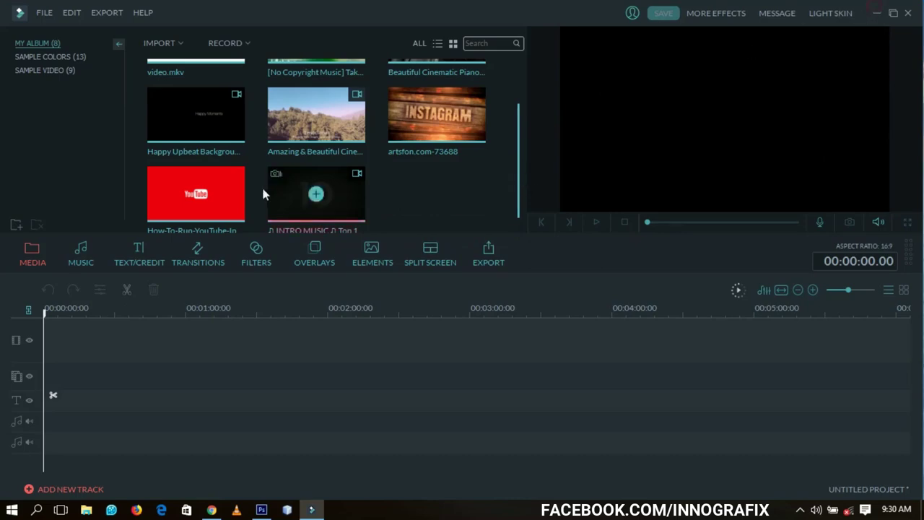
pyautogui.click(873, 14)
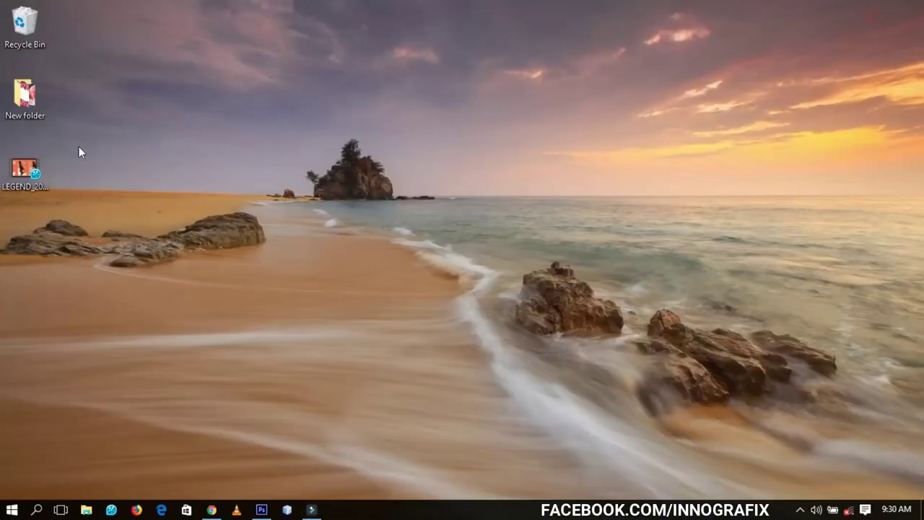
pyautogui.moveTo(23, 169); pyautogui.dragTo(418, 205)
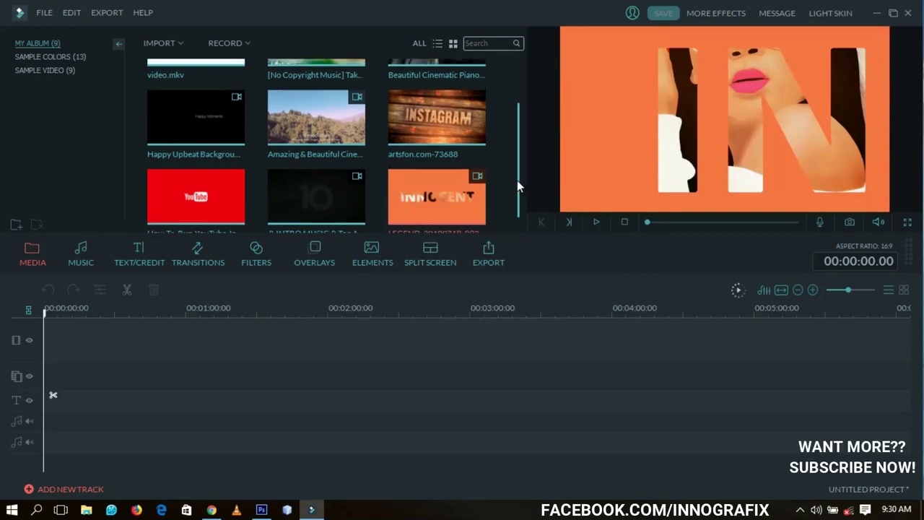
# Step: Preview video.mkv, then place the LEGEND clip at 00:00:00 on the video track and play it
pyautogui.scroll(1, 517, 180)
pyautogui.doubleClick(223, 91)
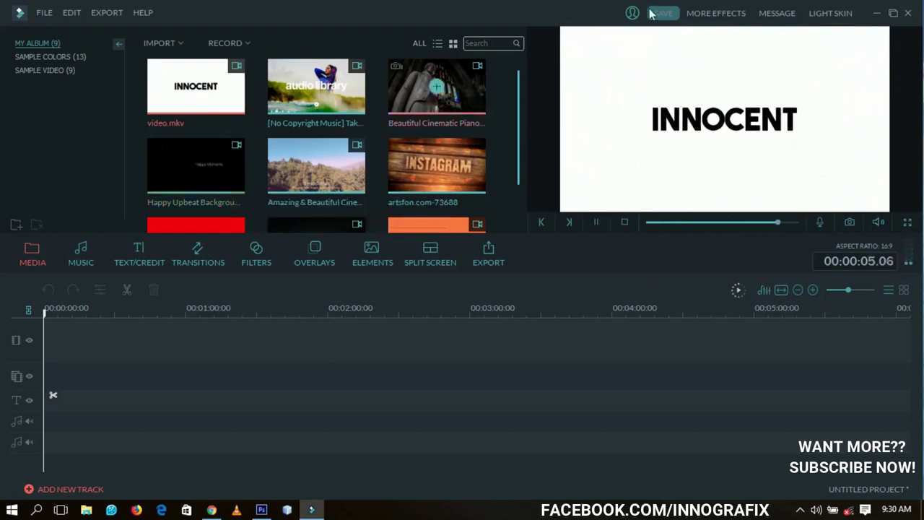
pyautogui.moveTo(519, 107); pyautogui.dragTo(517, 143)
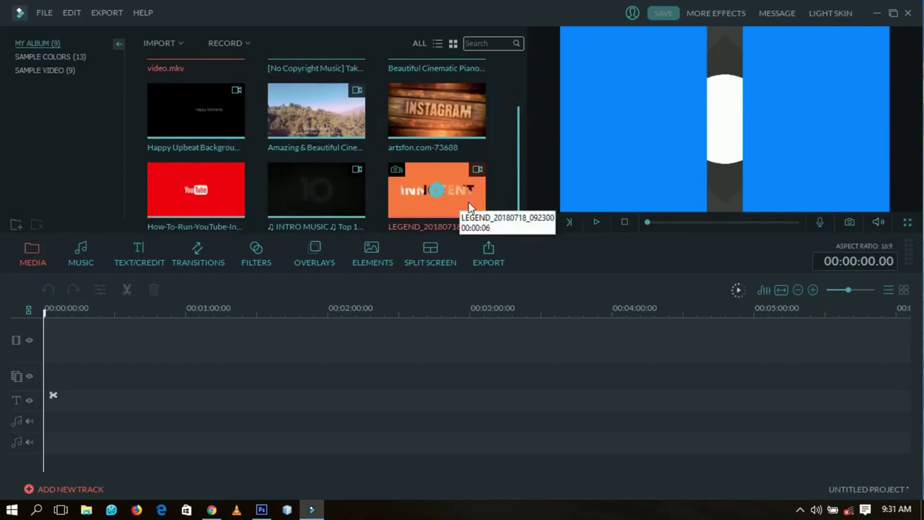
pyautogui.moveTo(453, 212); pyautogui.dragTo(77, 322)
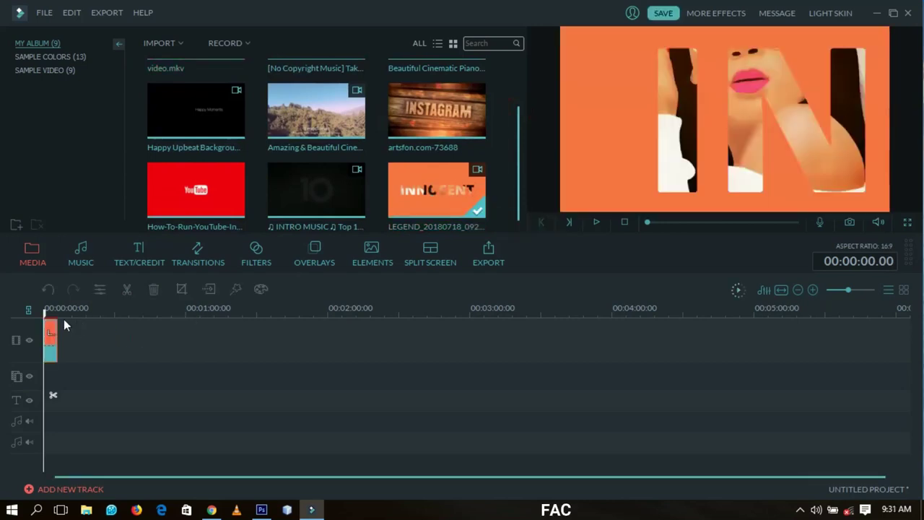
pyautogui.press('space')
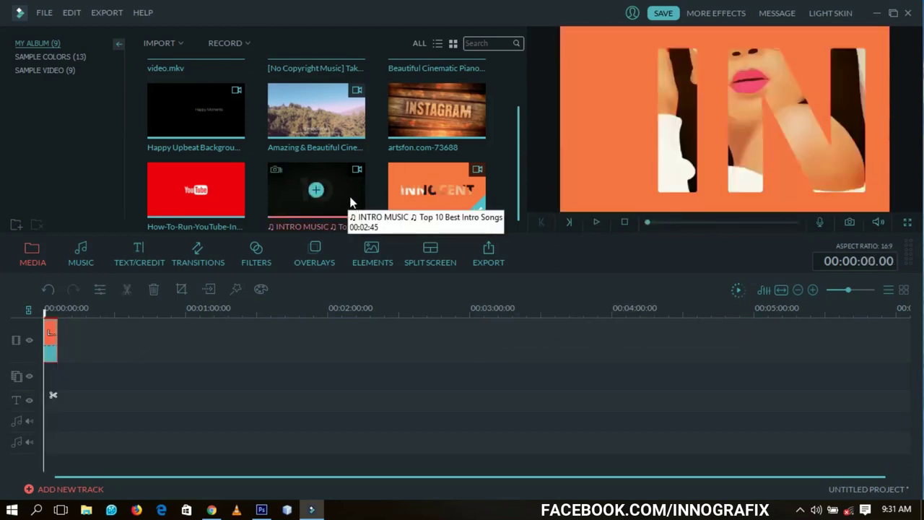
# Step: Put the INTRO MUSIC clip after the LEGEND clip and split it at 00:00:43.15
pyautogui.moveTo(351, 202); pyautogui.dragTo(221, 338)
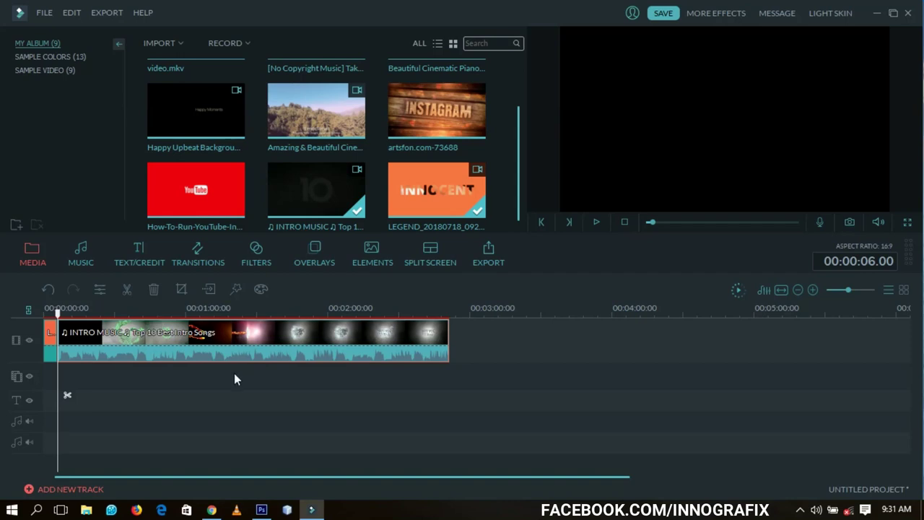
pyautogui.click(115, 314)
pyautogui.press('space')
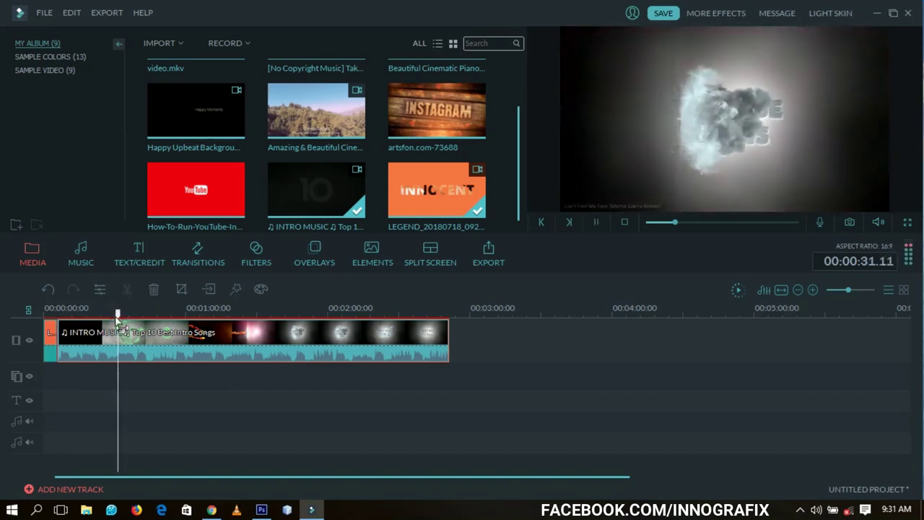
pyautogui.click(135, 307)
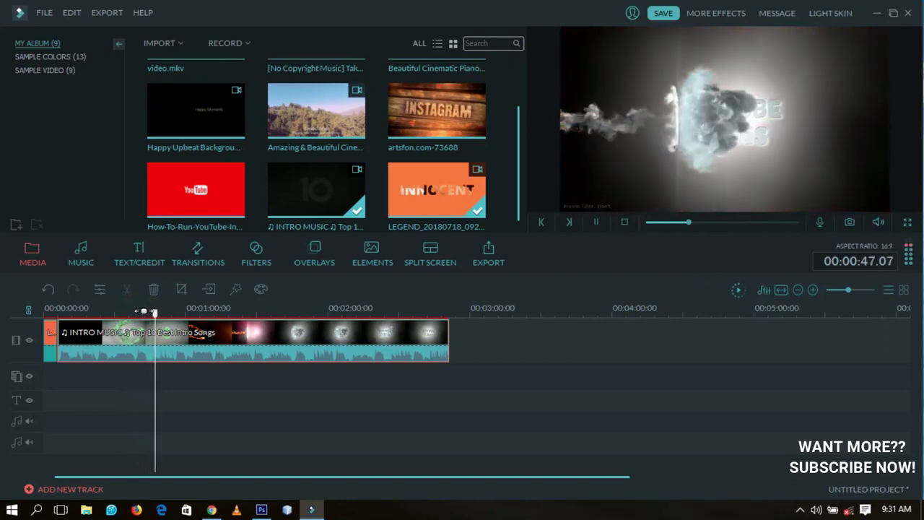
pyautogui.click(143, 311)
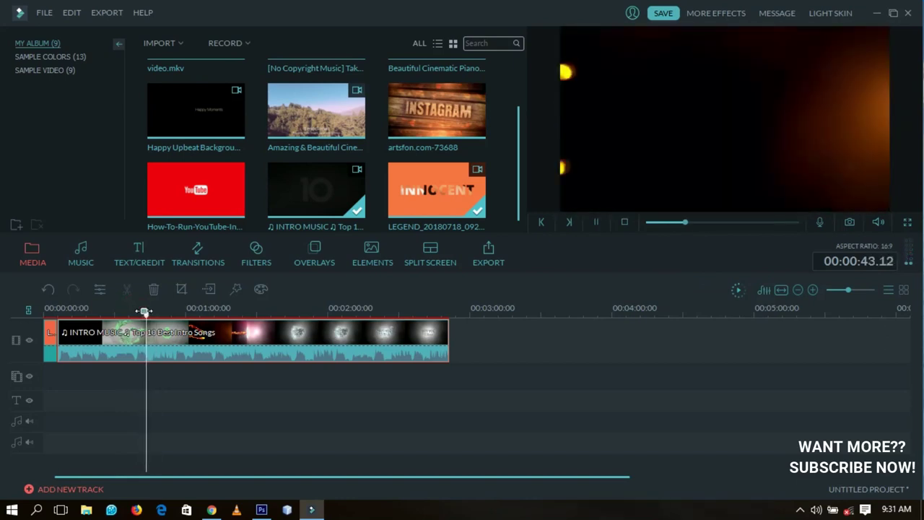
pyautogui.click(147, 315)
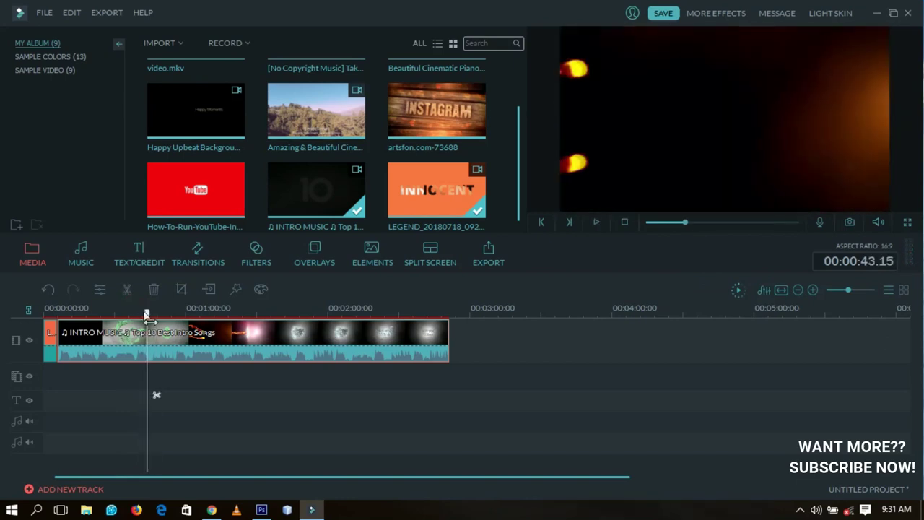
pyautogui.hotkey('ctrl', 'b')
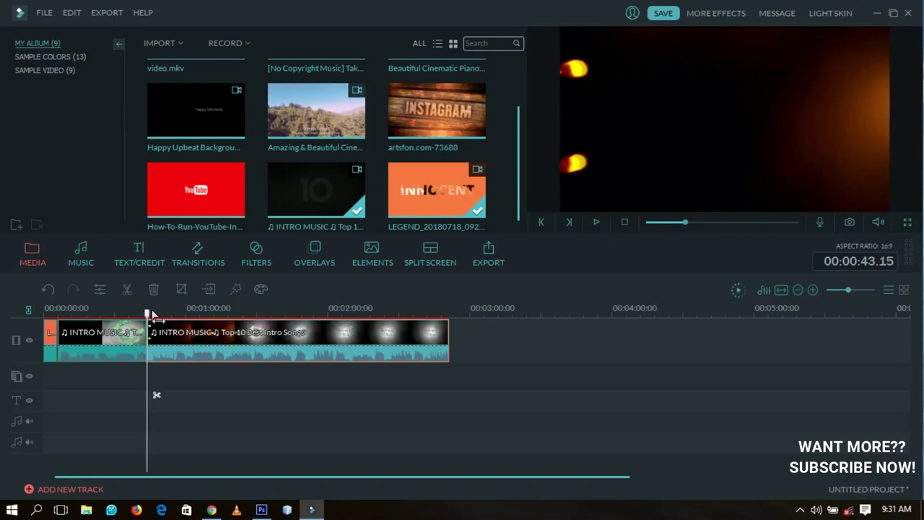
# Step: Zoom the timeline in and split the music clip again near 00:00:49
pyautogui.moveTo(149, 316); pyautogui.dragTo(225, 311)
pyautogui.press('space')
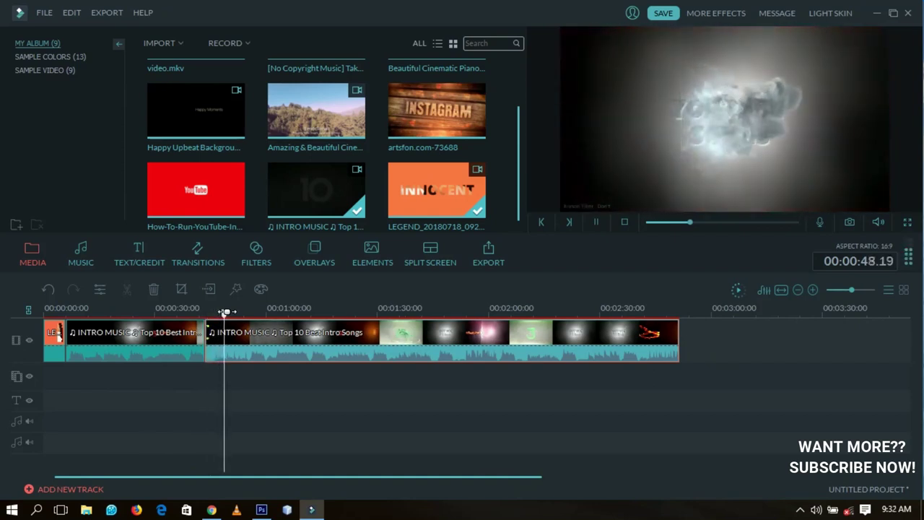
pyautogui.press('space')
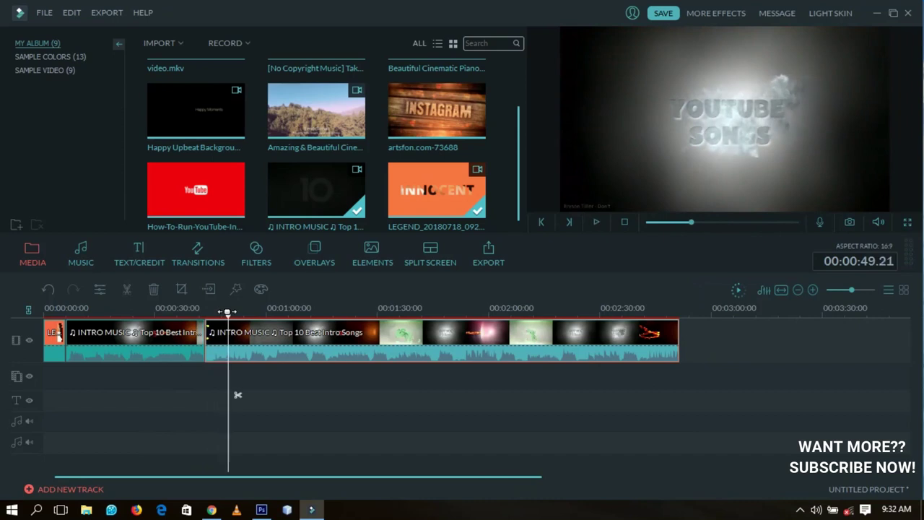
pyautogui.hotkey('ctrl', 'b')
# Step: Detach the audio from the short music piece and move it to the timeline start
pyautogui.click(216, 354)
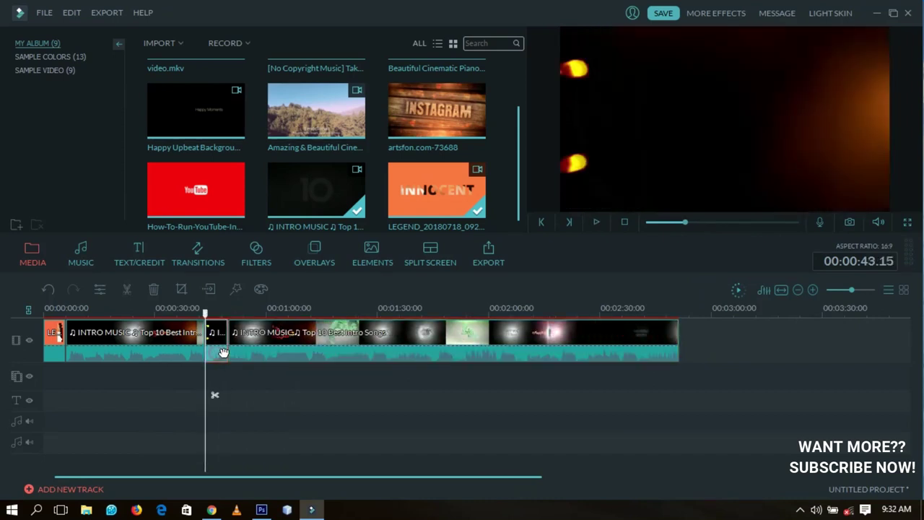
pyautogui.rightClick(215, 342)
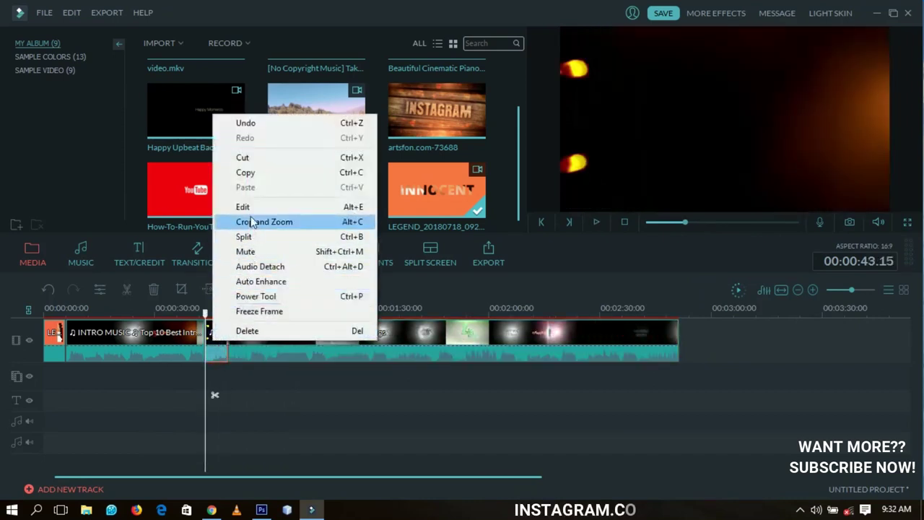
pyautogui.click(252, 268)
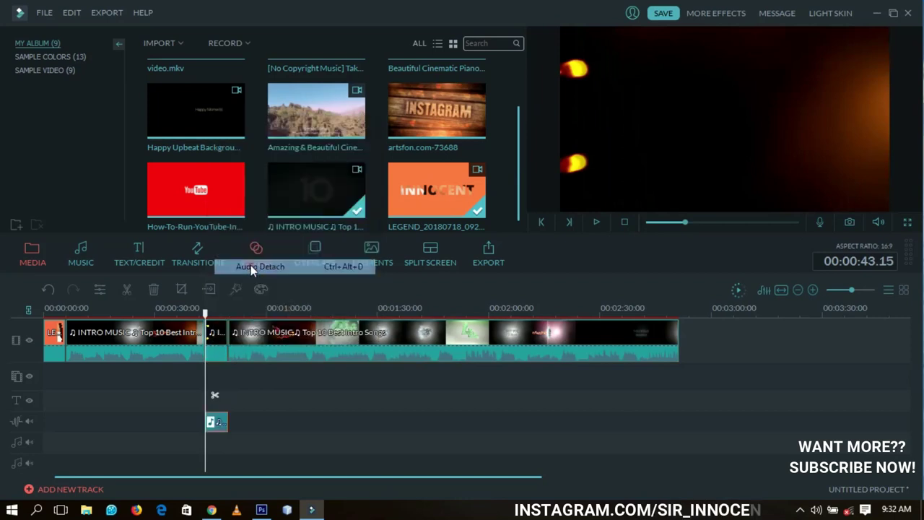
pyautogui.moveTo(214, 423); pyautogui.dragTo(60, 417)
pyautogui.moveTo(63, 418); pyautogui.dragTo(63, 419)
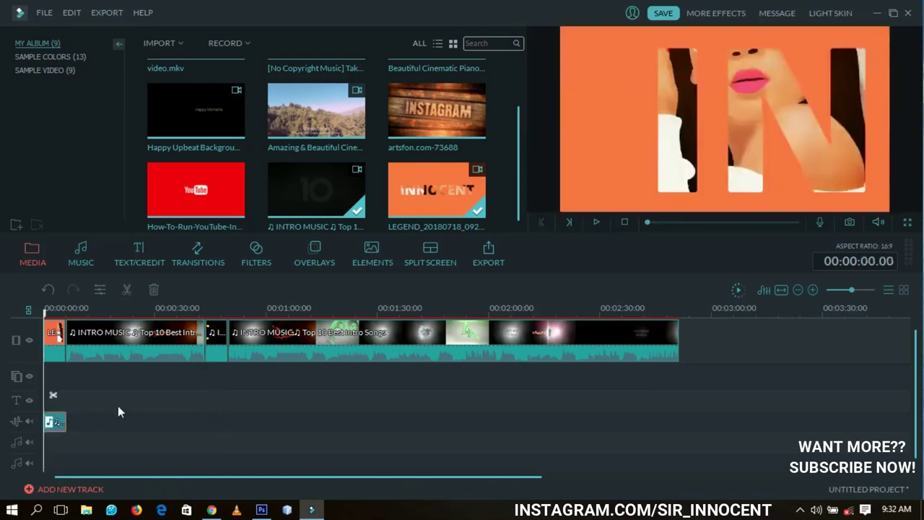
# Step: Delete the leftover music clips from the video track and zoom in on the short clip
pyautogui.moveTo(690, 381); pyautogui.dragTo(154, 342)
pyautogui.press('Delete')
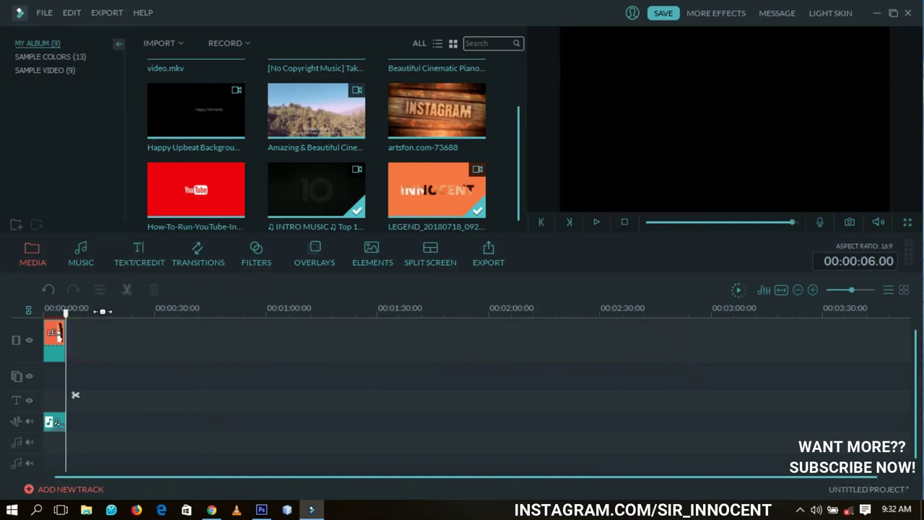
pyautogui.moveTo(103, 311); pyautogui.dragTo(613, 326)
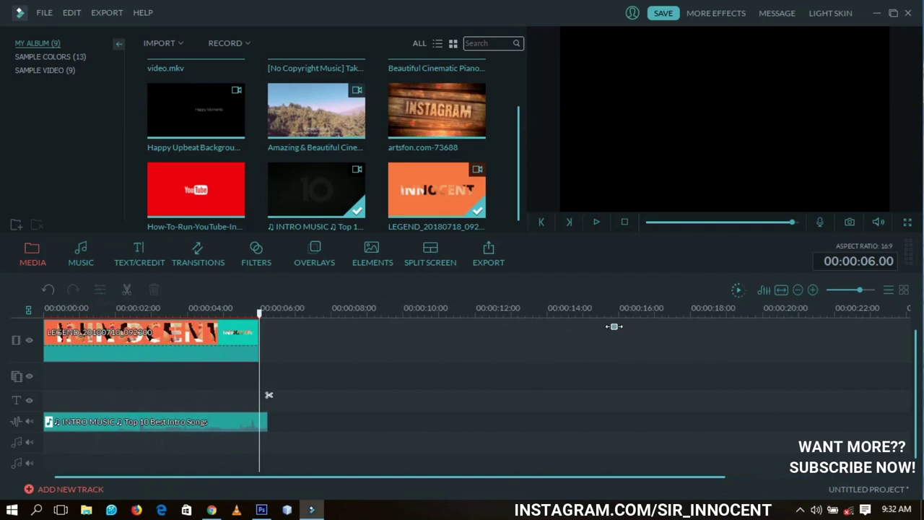
# Step: Return the playhead to 00:00:00.00 and play the intro preview
pyautogui.click(58, 310)
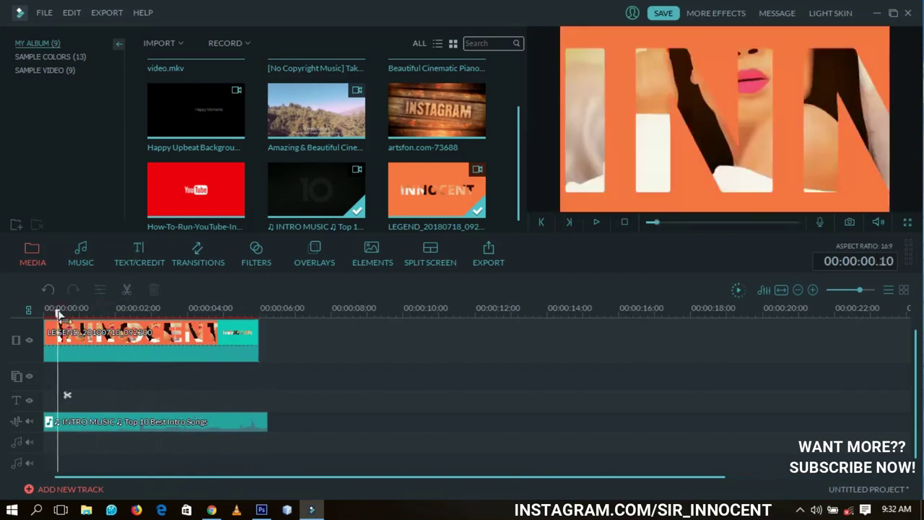
pyautogui.moveTo(58, 312); pyautogui.dragTo(44, 312)
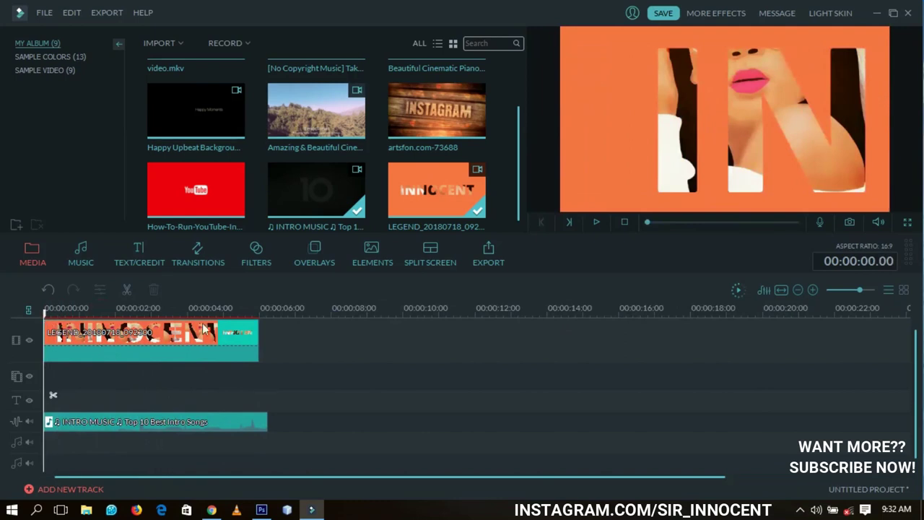
pyautogui.scroll(-2, 213, 311)
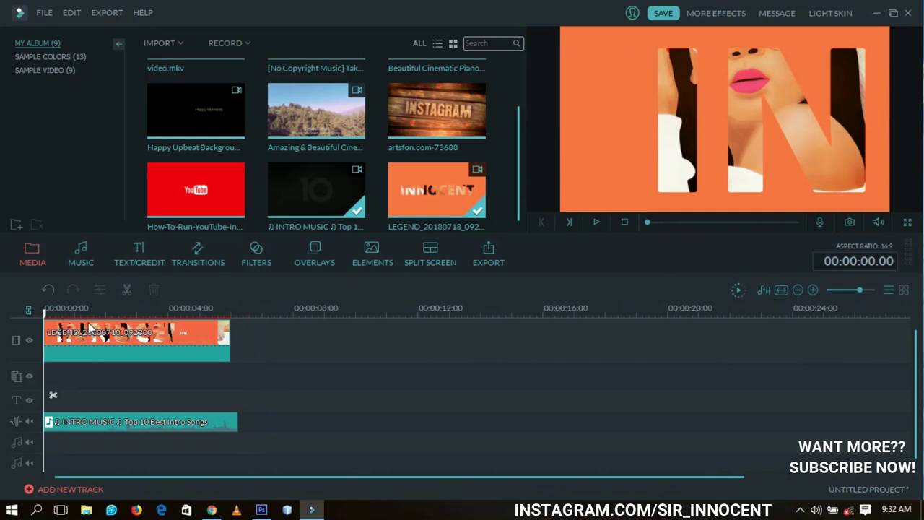
pyautogui.press('space')
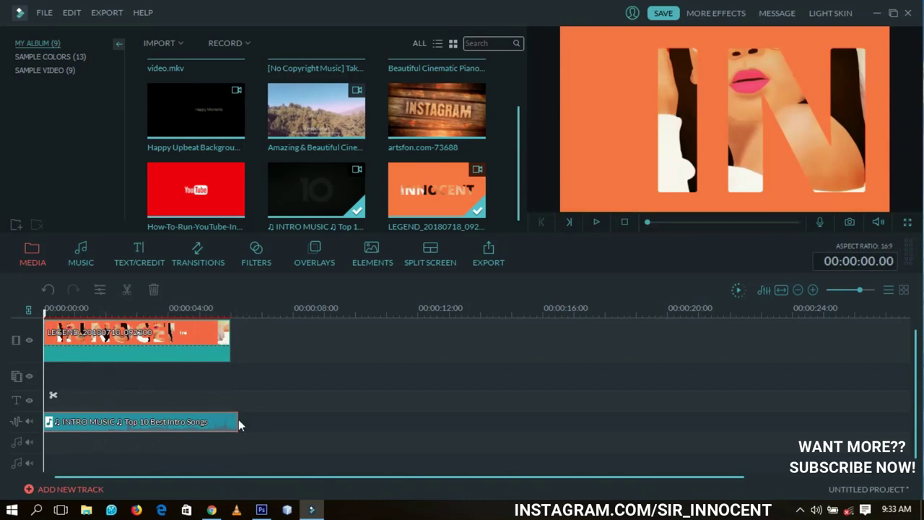
# Step: Trim the music clip to end at 00:00:06 and replay the intro from the start
pyautogui.moveTo(237, 421); pyautogui.dragTo(232, 416)
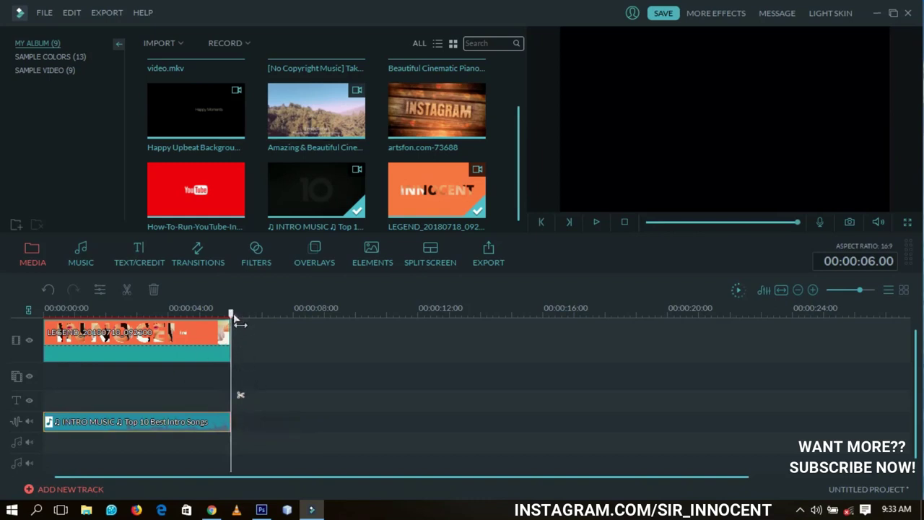
pyautogui.moveTo(232, 315); pyautogui.dragTo(44, 315)
pyautogui.press('space')
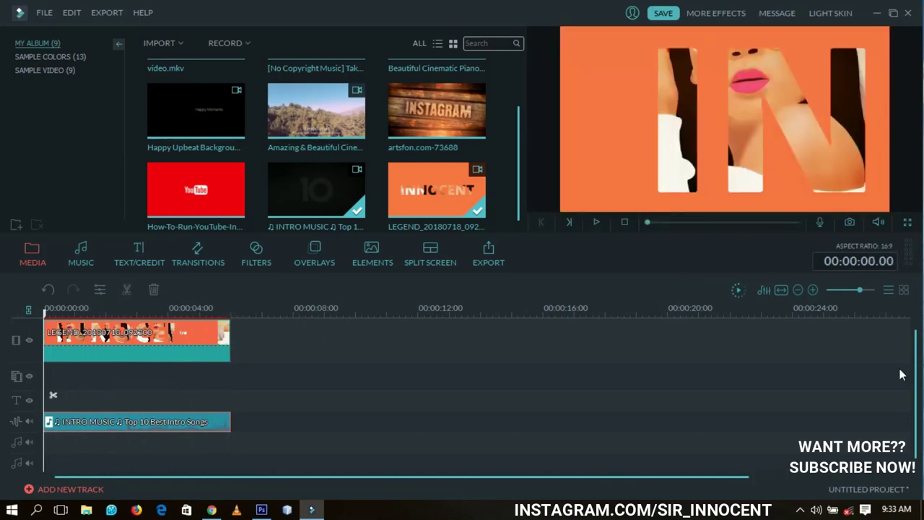
# Step: Drag the Dissolve transition from the Transitions library onto the end of the LEGEND clip
pyautogui.click(205, 262)
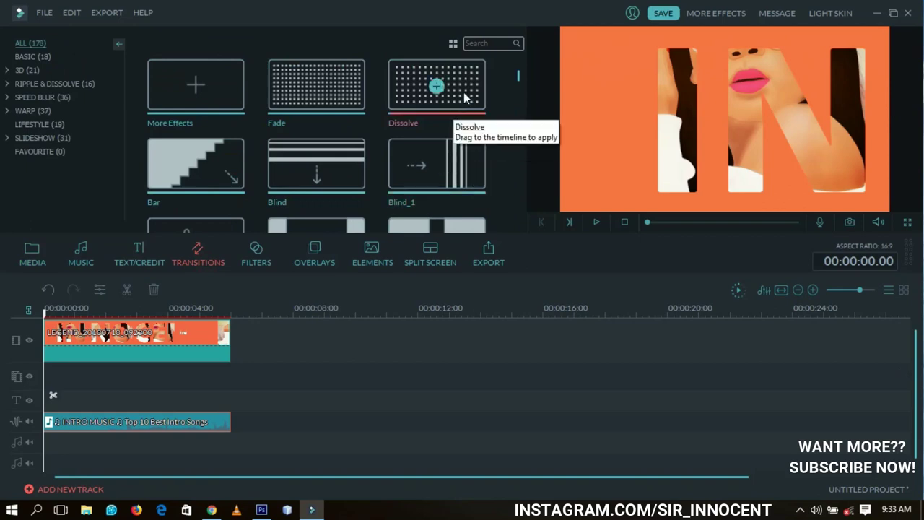
pyautogui.moveTo(466, 98); pyautogui.dragTo(233, 349)
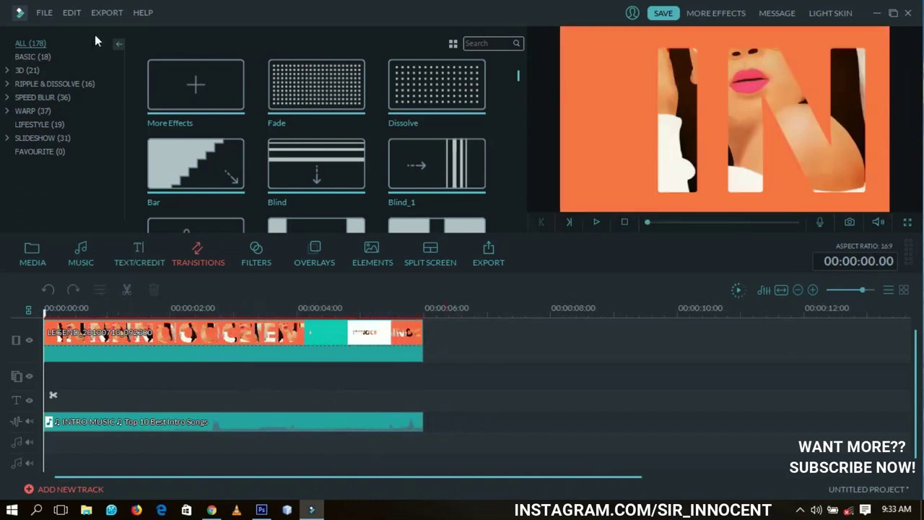
# Step: Set up Export > Create Video as a local MP4 file, dismissing the offline device error
pyautogui.click(110, 18)
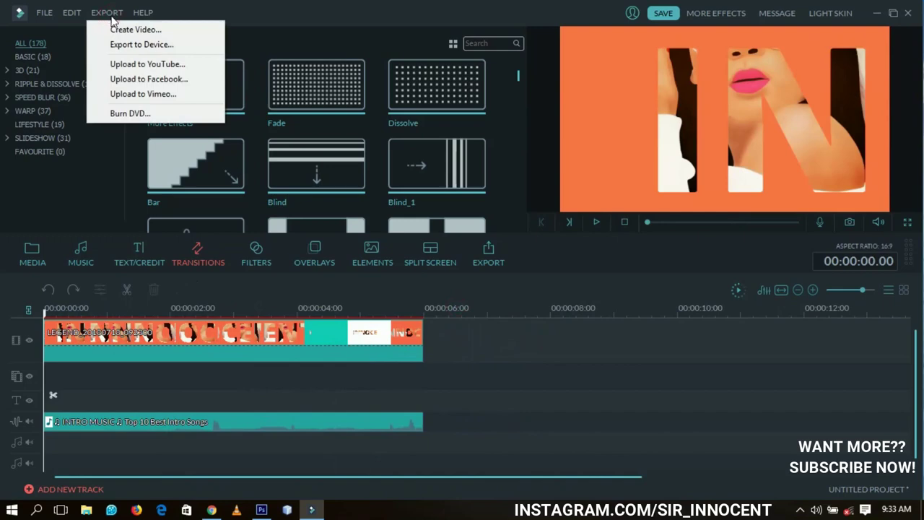
pyautogui.click(127, 45)
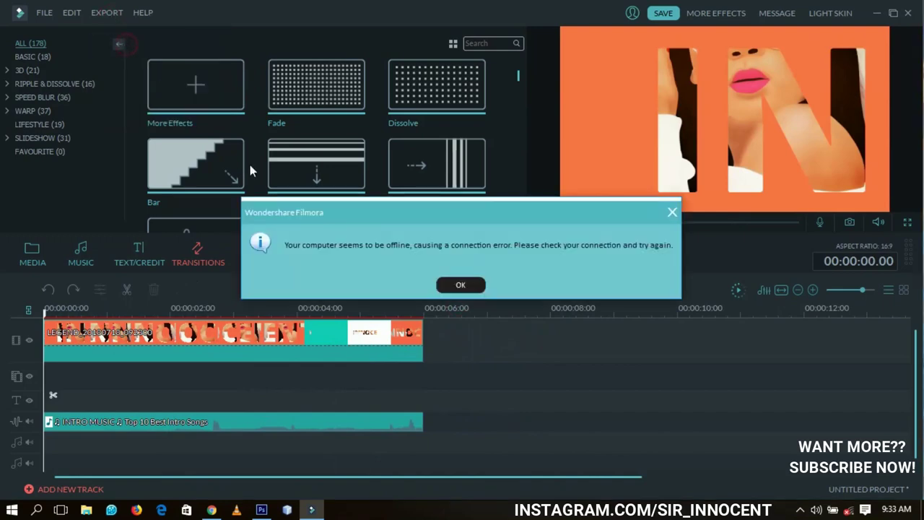
pyautogui.click(458, 287)
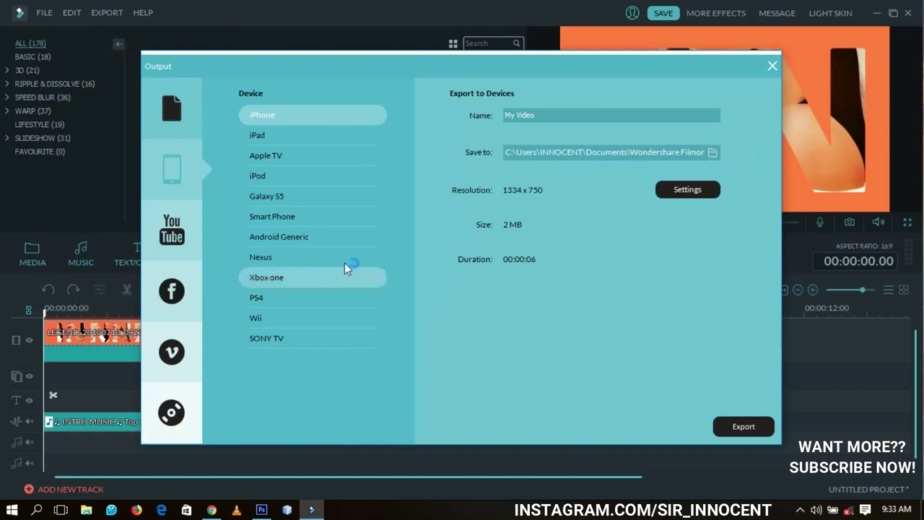
pyautogui.click(172, 108)
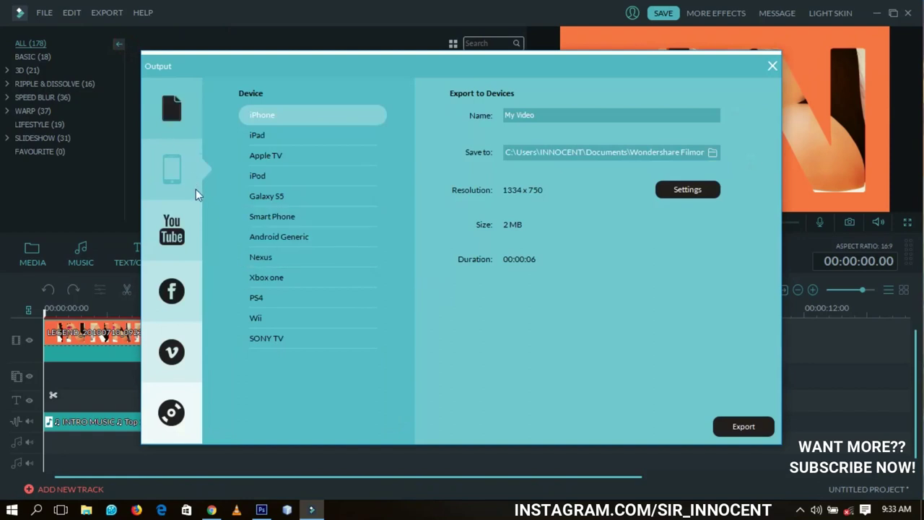
pyautogui.click(275, 136)
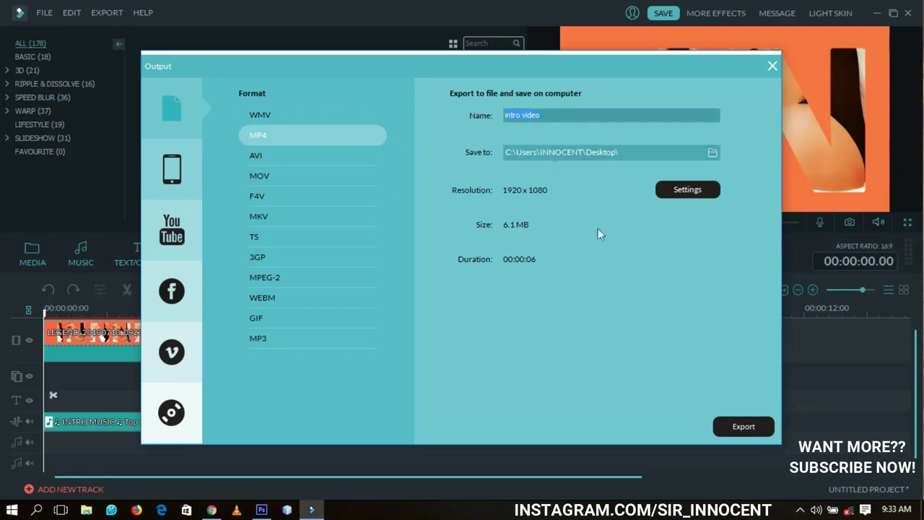
# Step: Export the 1920×1080 MP4 'intro video' to the desktop and close the export windows
pyautogui.click(723, 427)
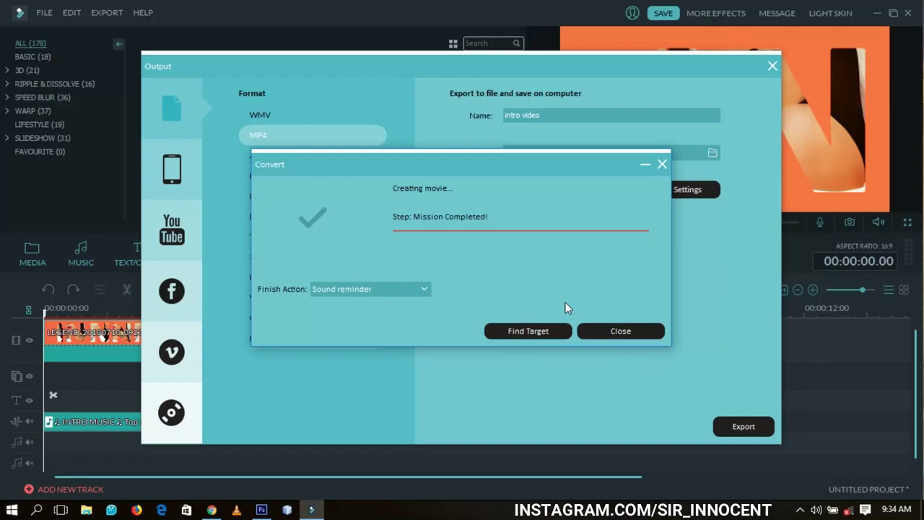
pyautogui.click(603, 336)
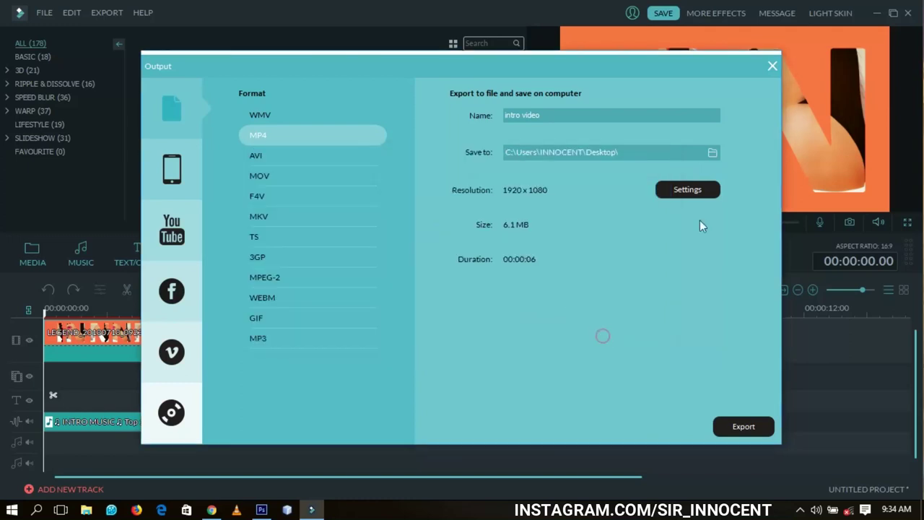
pyautogui.click(773, 66)
# Step: Minimize Filmora, open the LEGEND video on the desktop in QQ Player, then close it
pyautogui.click(877, 14)
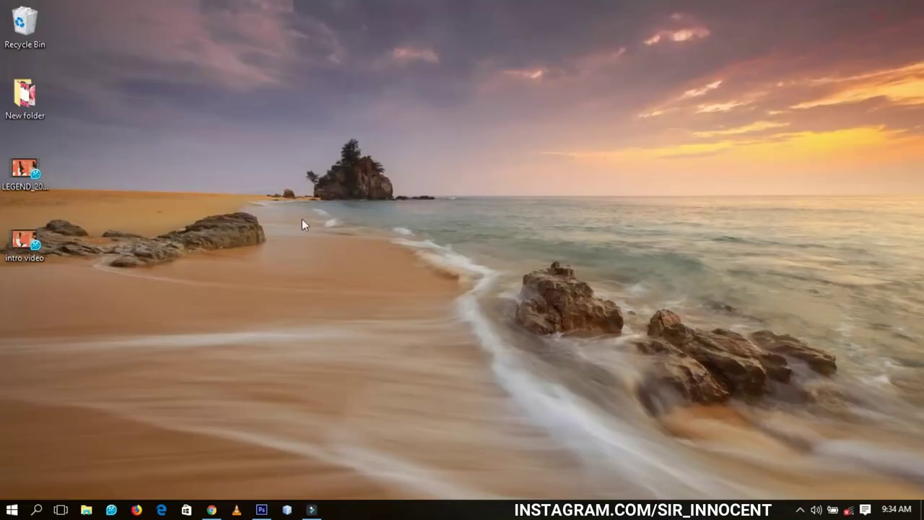
pyautogui.click(33, 173)
pyautogui.doubleClick(33, 173)
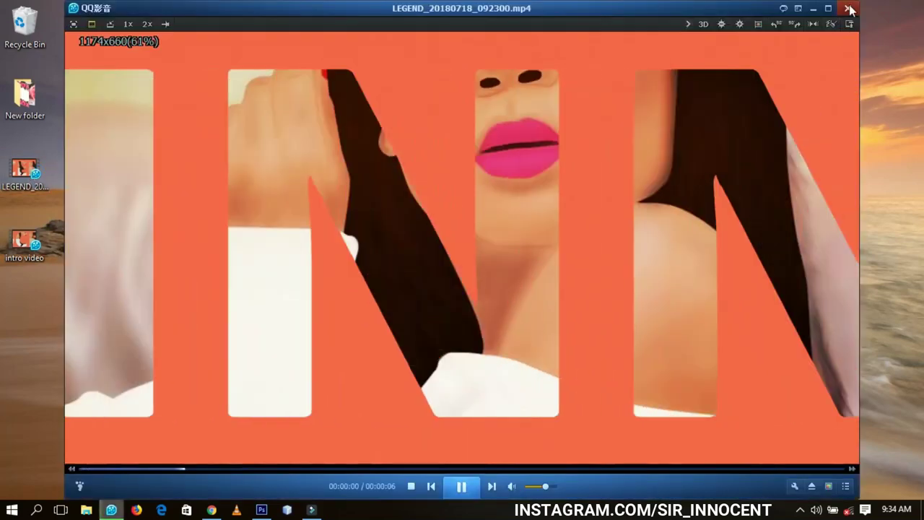
pyautogui.click(849, 9)
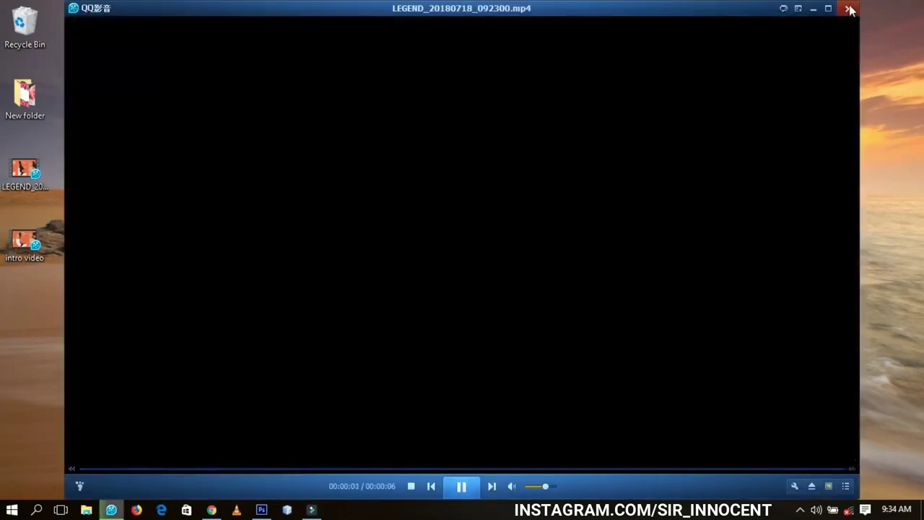
# Step: Watch the exported 6-second intro video maximized in QQ Player, then close the player
pyautogui.click(29, 246)
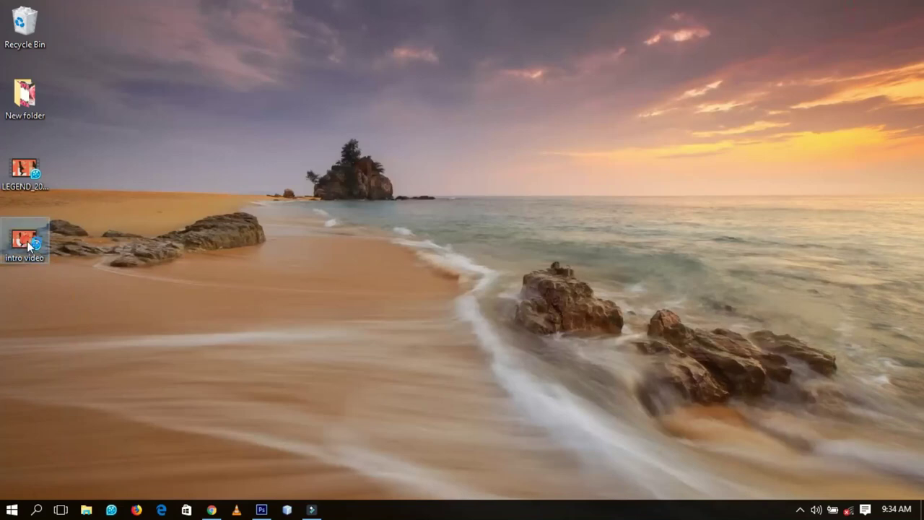
pyautogui.doubleClick(28, 246)
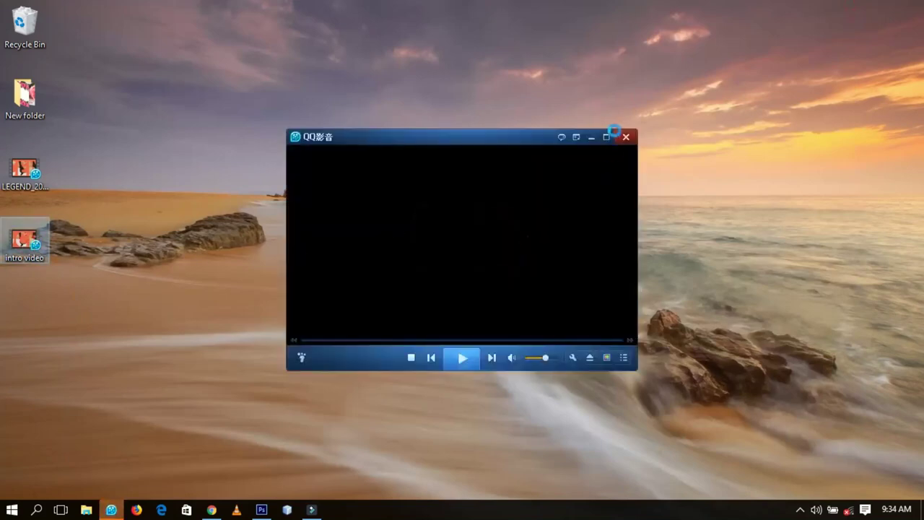
pyautogui.click(610, 135)
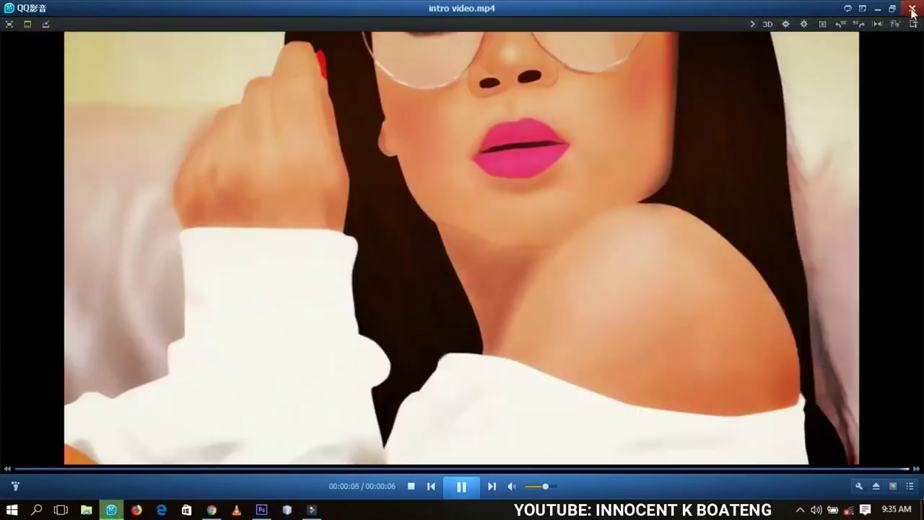
pyautogui.click(912, 9)
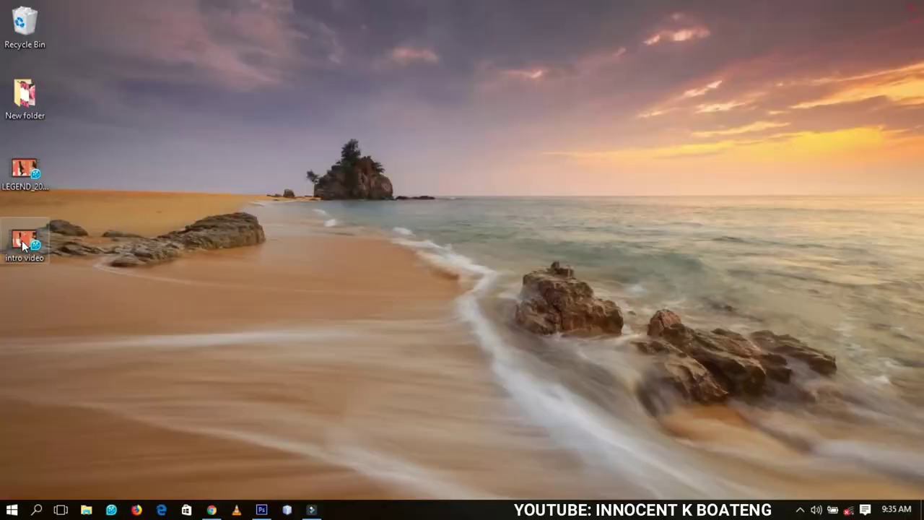